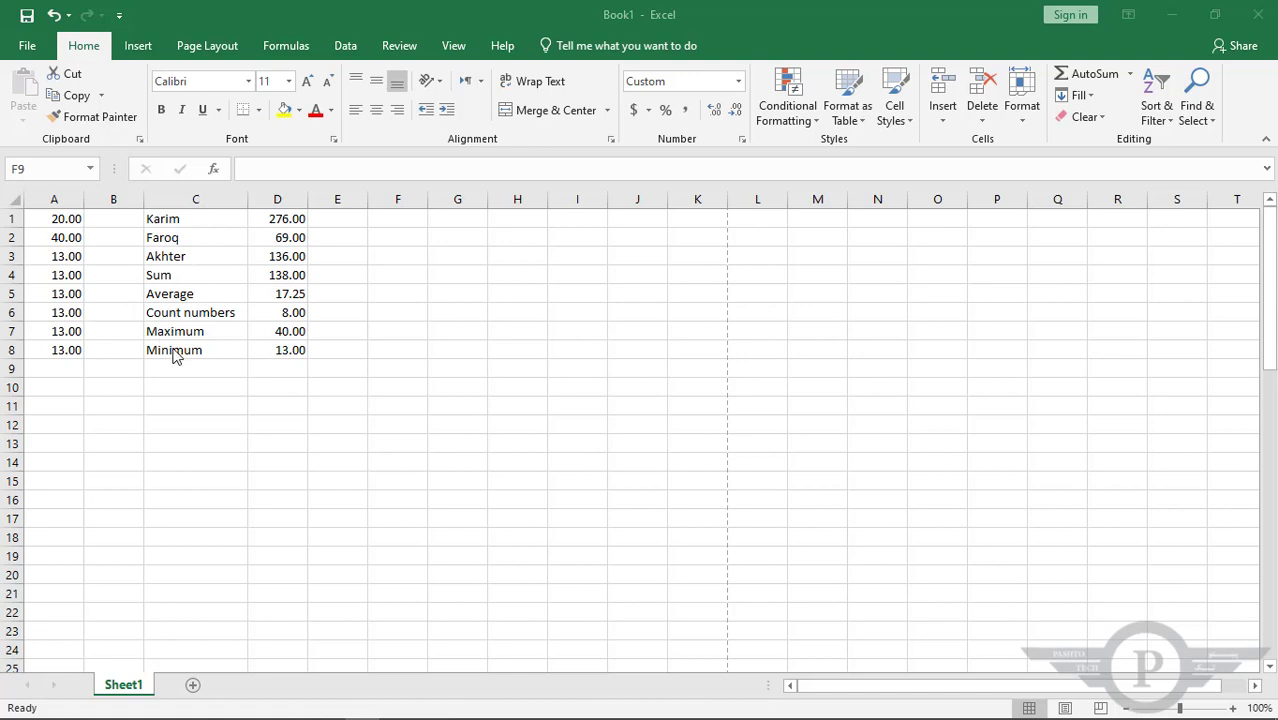
# - Go to cell F2 by its cell reference, and return to cell F1 the same way
pyautogui.click(393, 221)
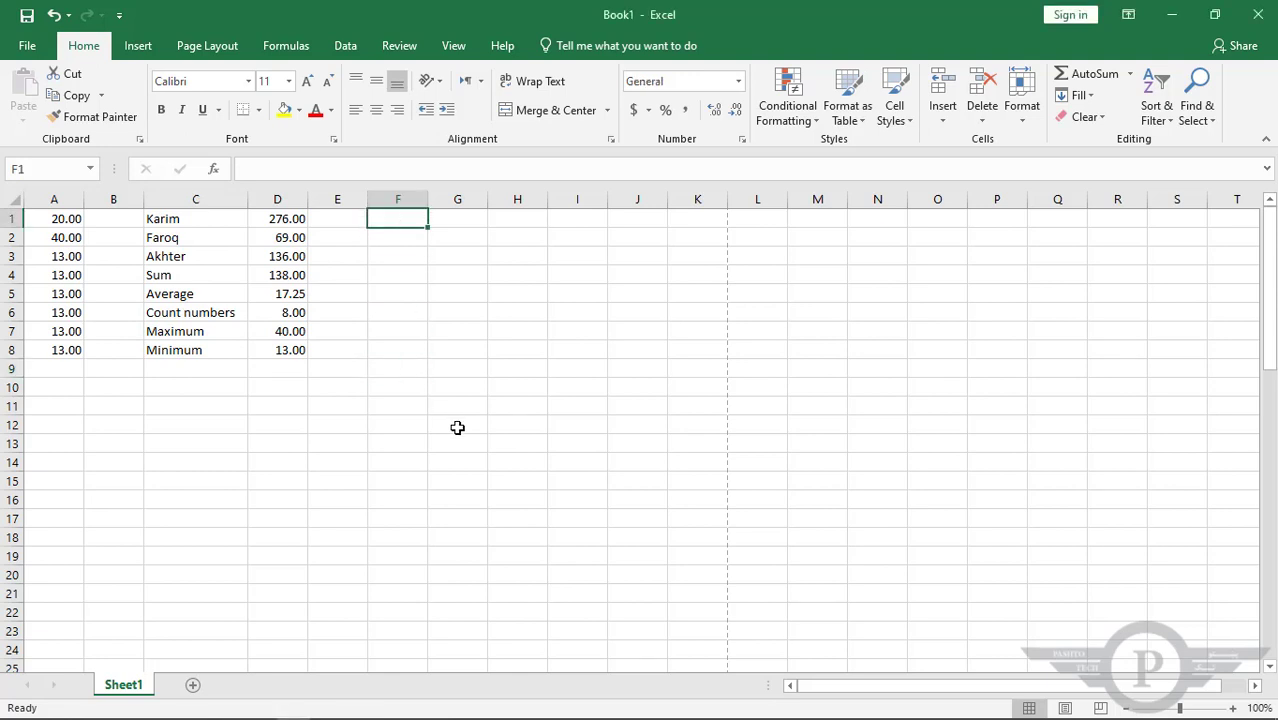
pyautogui.click(46, 168)
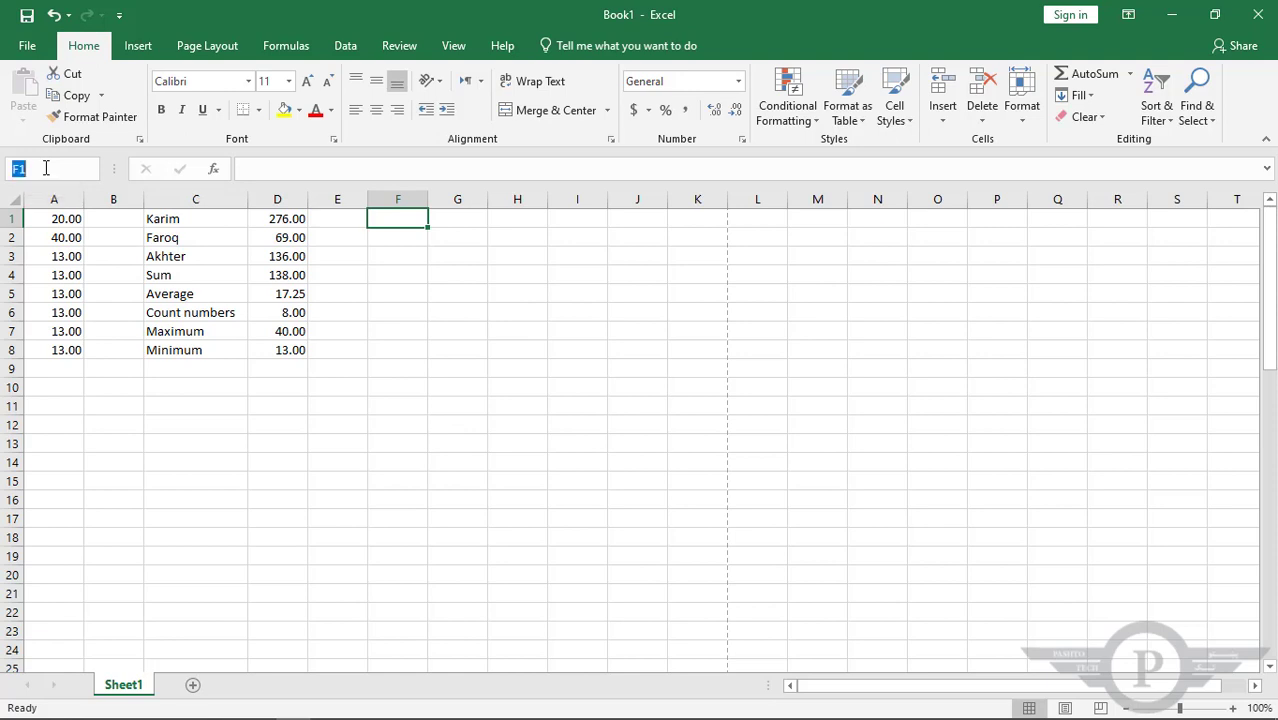
pyautogui.write('F2')
pyautogui.press('Return')
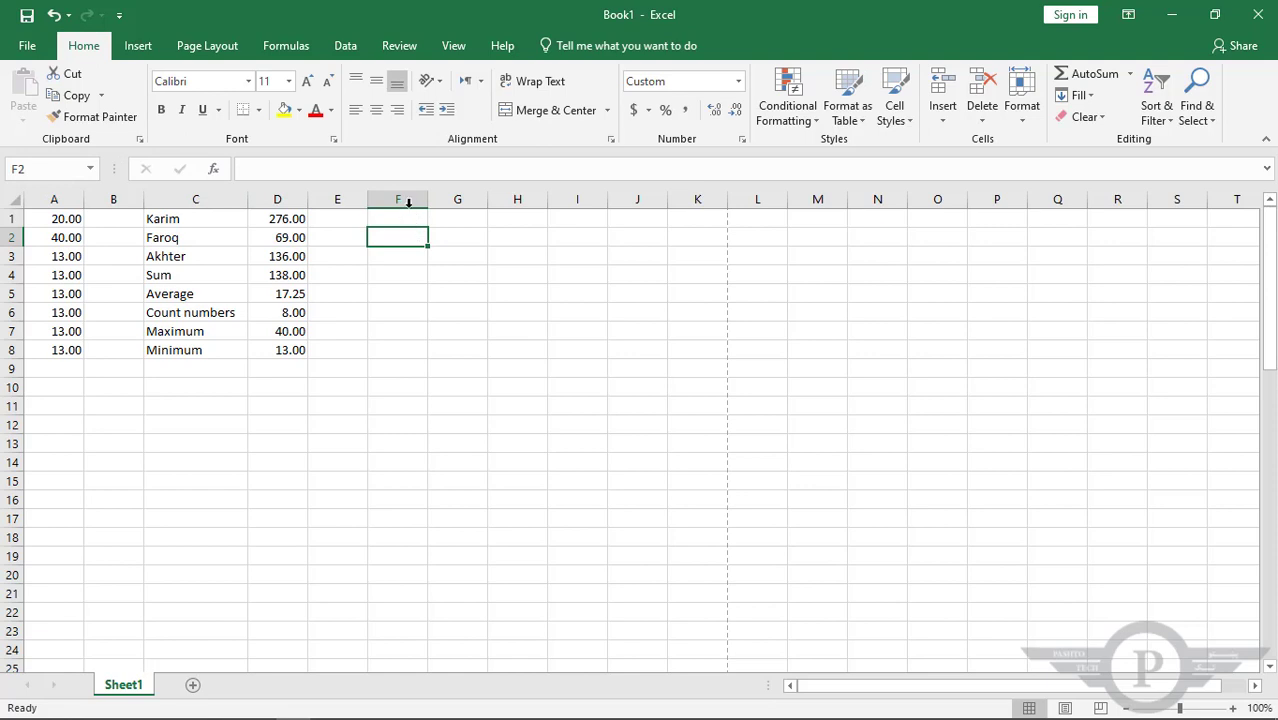
pyautogui.click(52, 166)
pyautogui.write('f1')
pyautogui.press('Return')
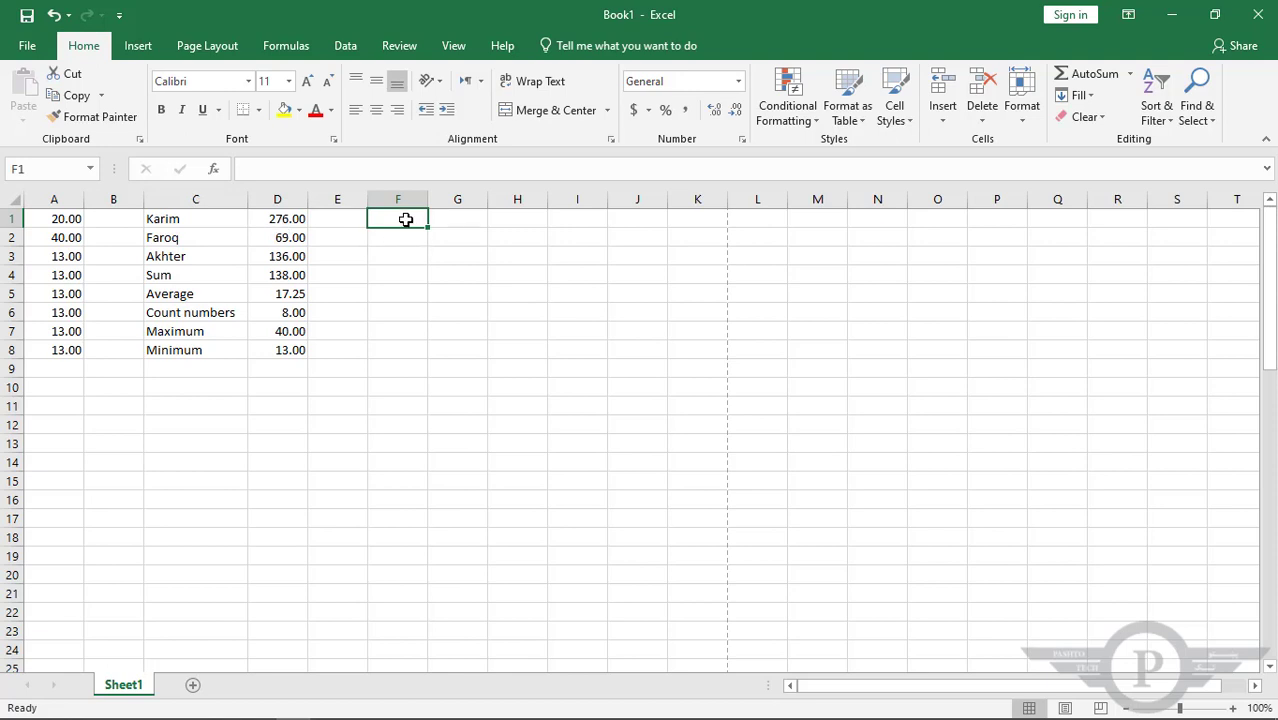
# - Enter the formula =C1 in cell F1, picking the referenced cell on the sheet while building the formula
pyautogui.write('=')
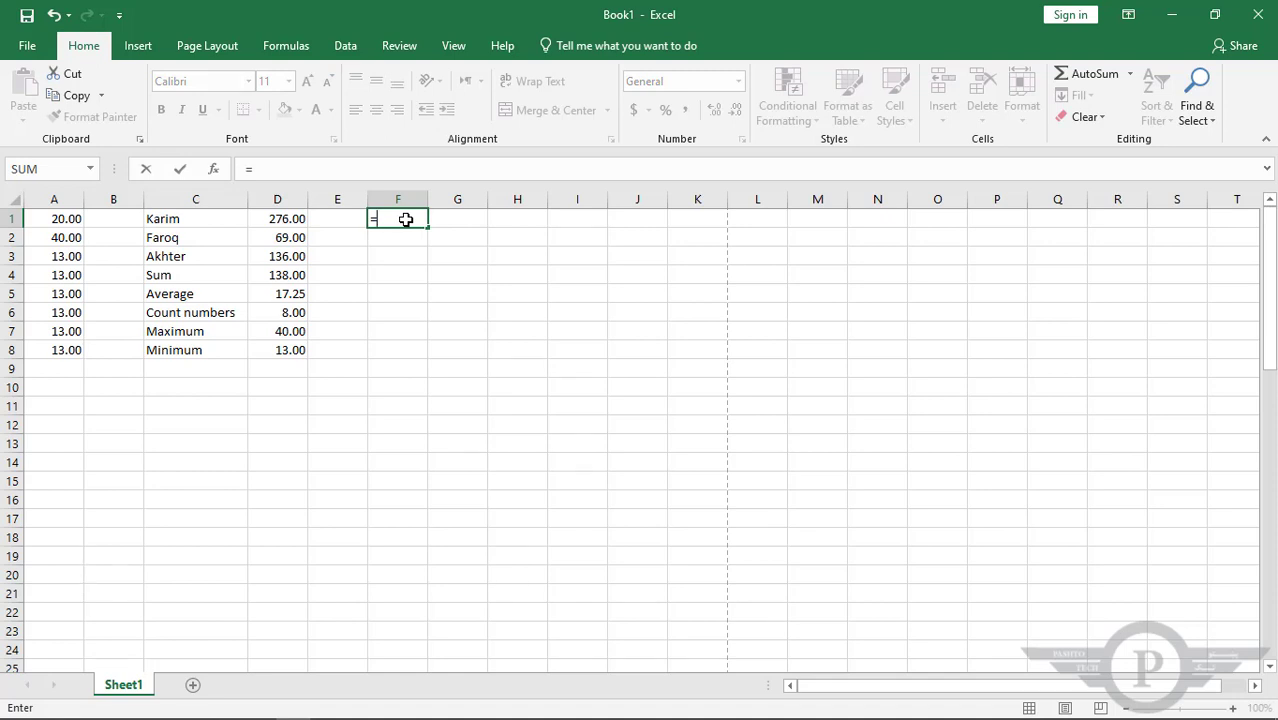
pyautogui.press('Left')
pyautogui.press('Left')
pyautogui.press('Left')
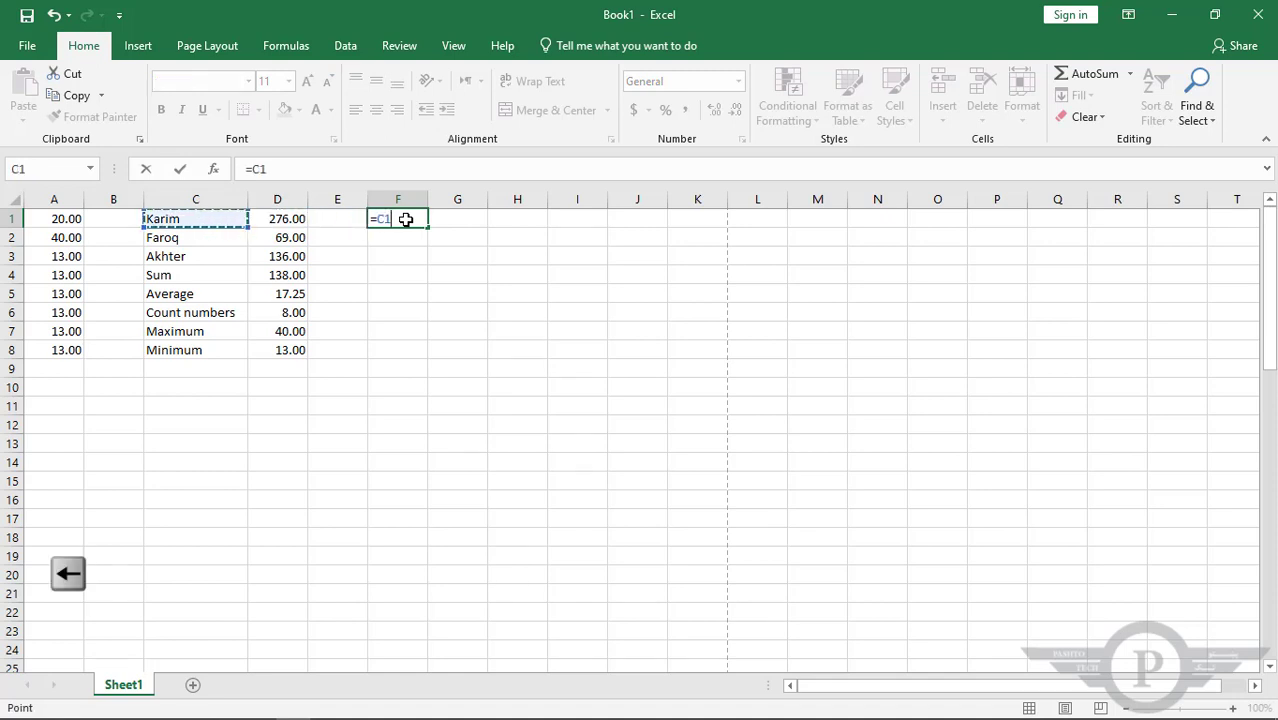
pyautogui.press('Right')
pyautogui.press('Right')
pyautogui.press('Right')
pyautogui.press('Right')
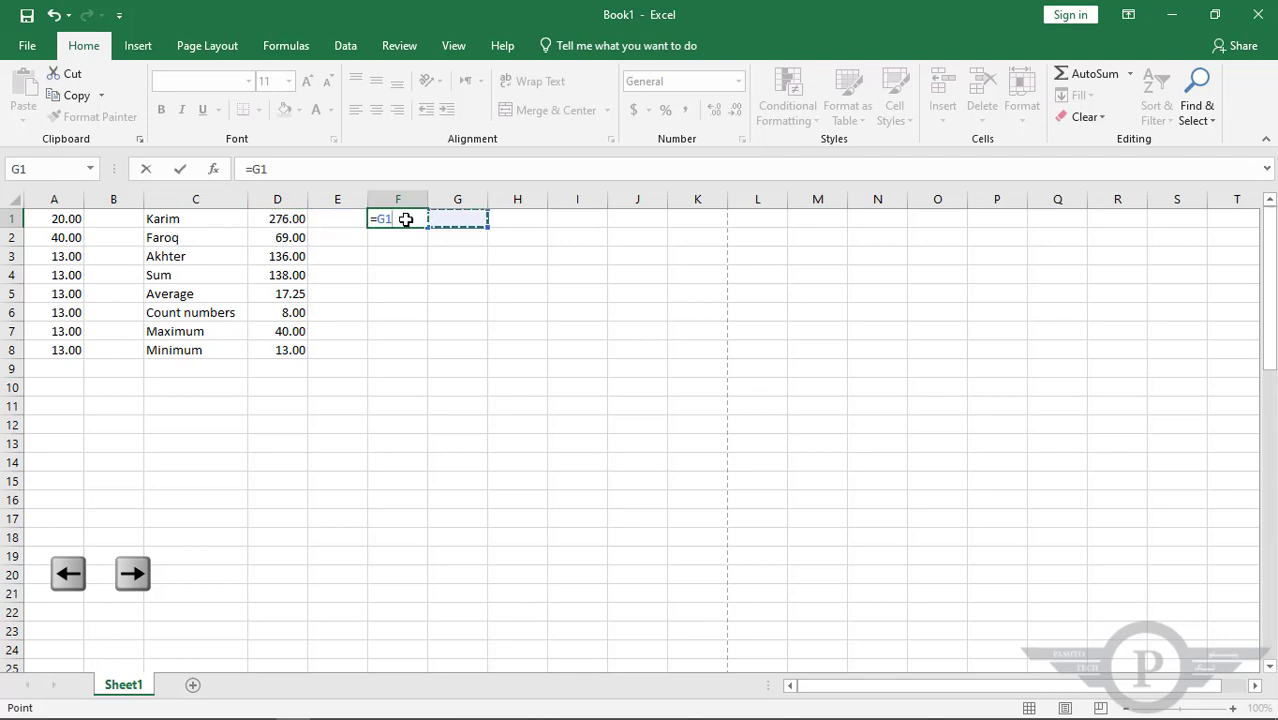
pyautogui.press('Left')
pyautogui.press('Left')
pyautogui.press('Left')
pyautogui.press('Left')
pyautogui.press('Left')
pyautogui.press('Down')
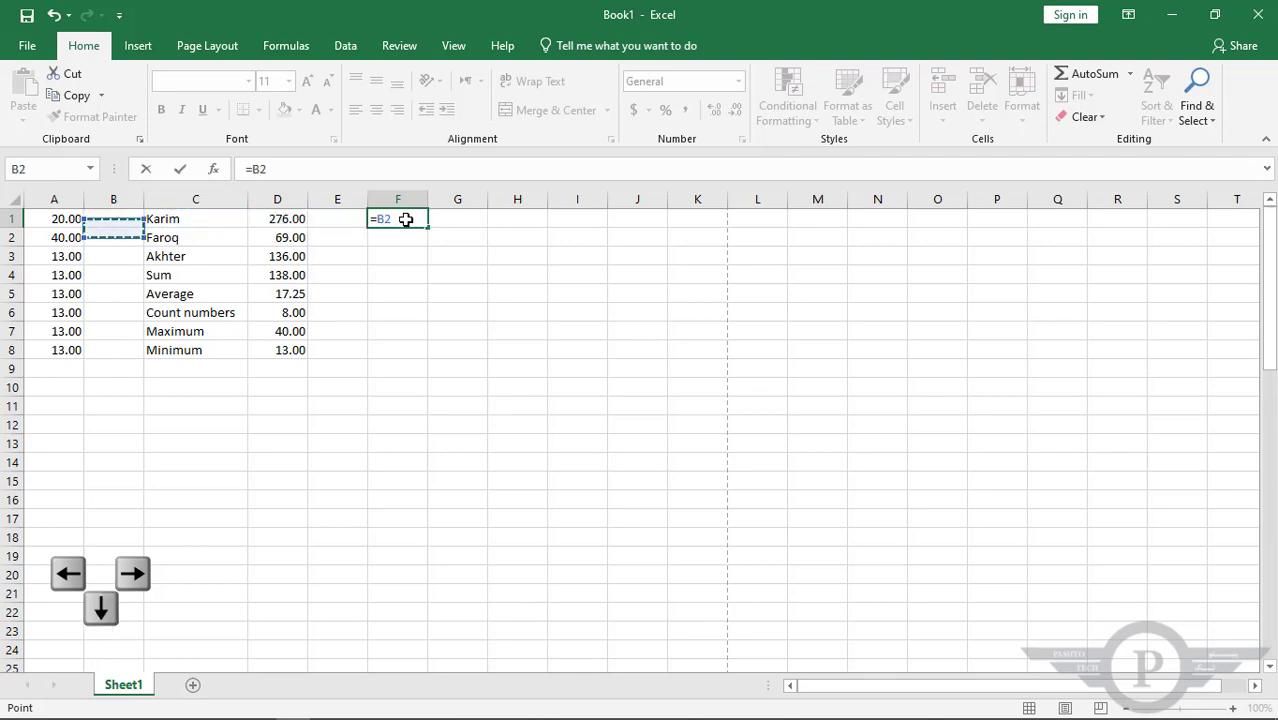
pyautogui.press('Down')
pyautogui.press('Down')
pyautogui.press('Right')
pyautogui.press('Right')
pyautogui.press('Up')
pyautogui.press('Left')
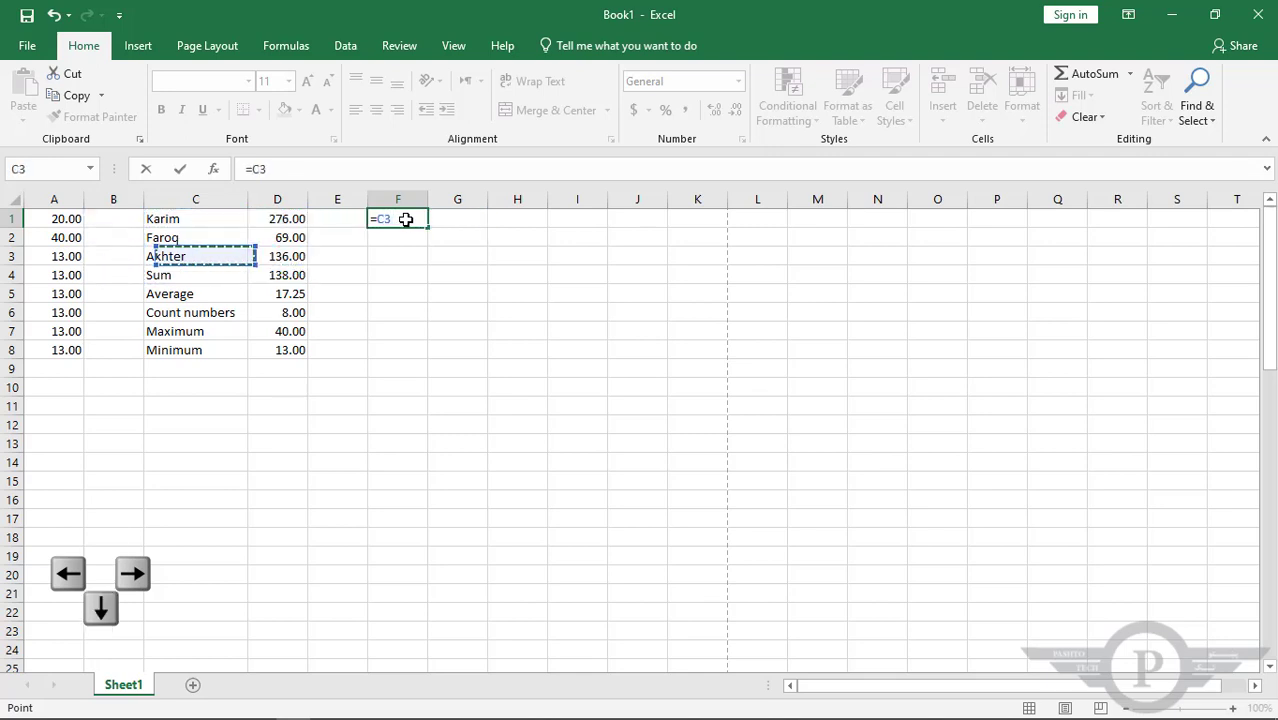
pyautogui.press('Up')
pyautogui.press('Up')
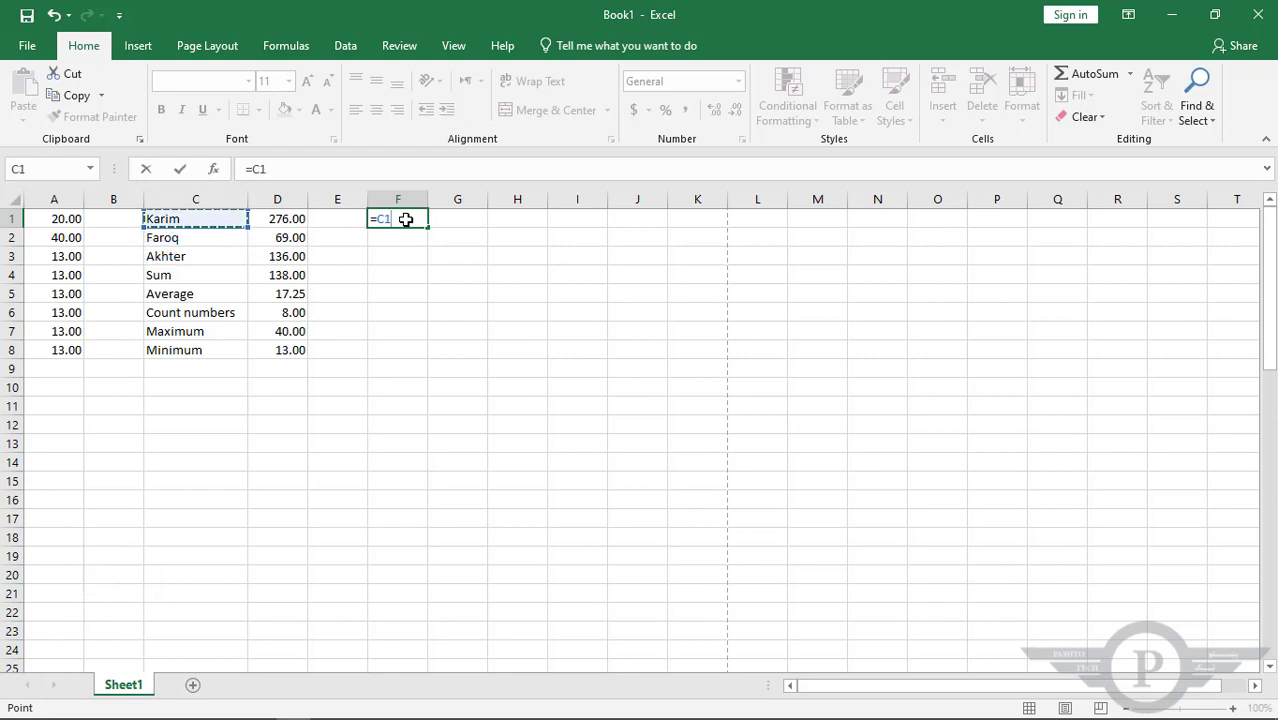
pyautogui.press('Return')
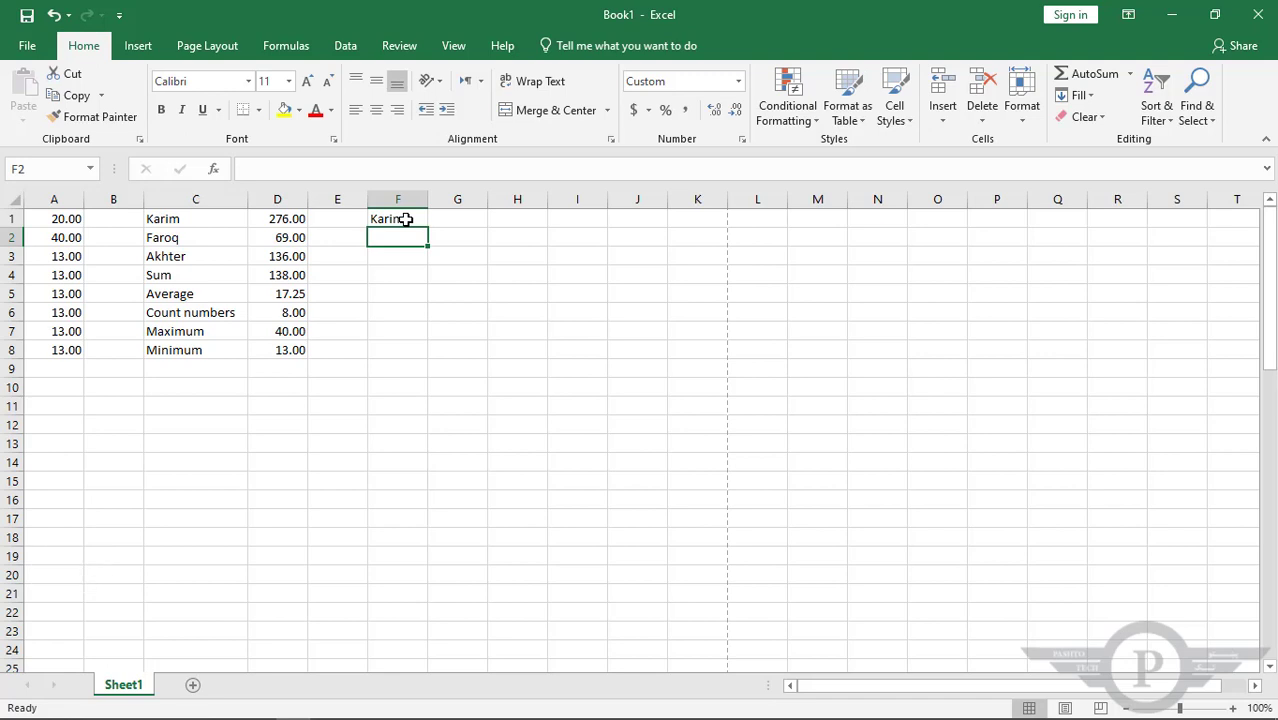
# - Fill the formula in cell F1 down through cell F8
pyautogui.click(405, 219)
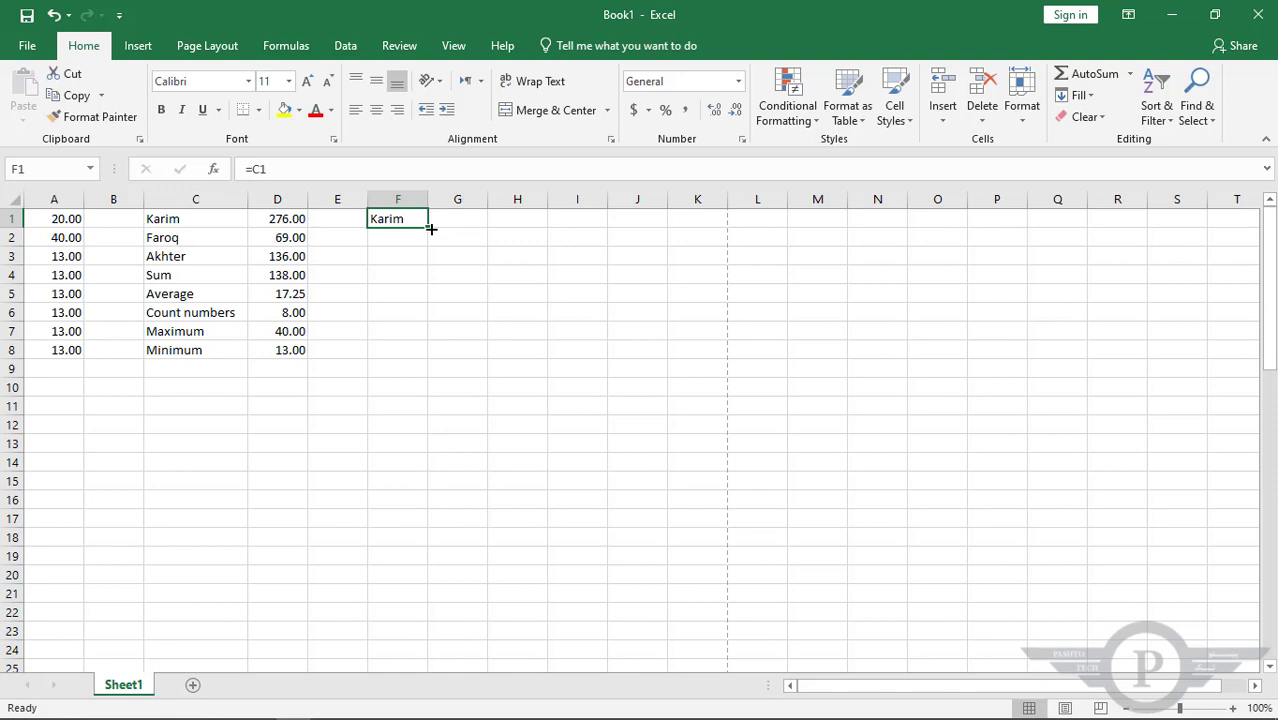
pyautogui.moveTo(431, 229); pyautogui.dragTo(426, 358)
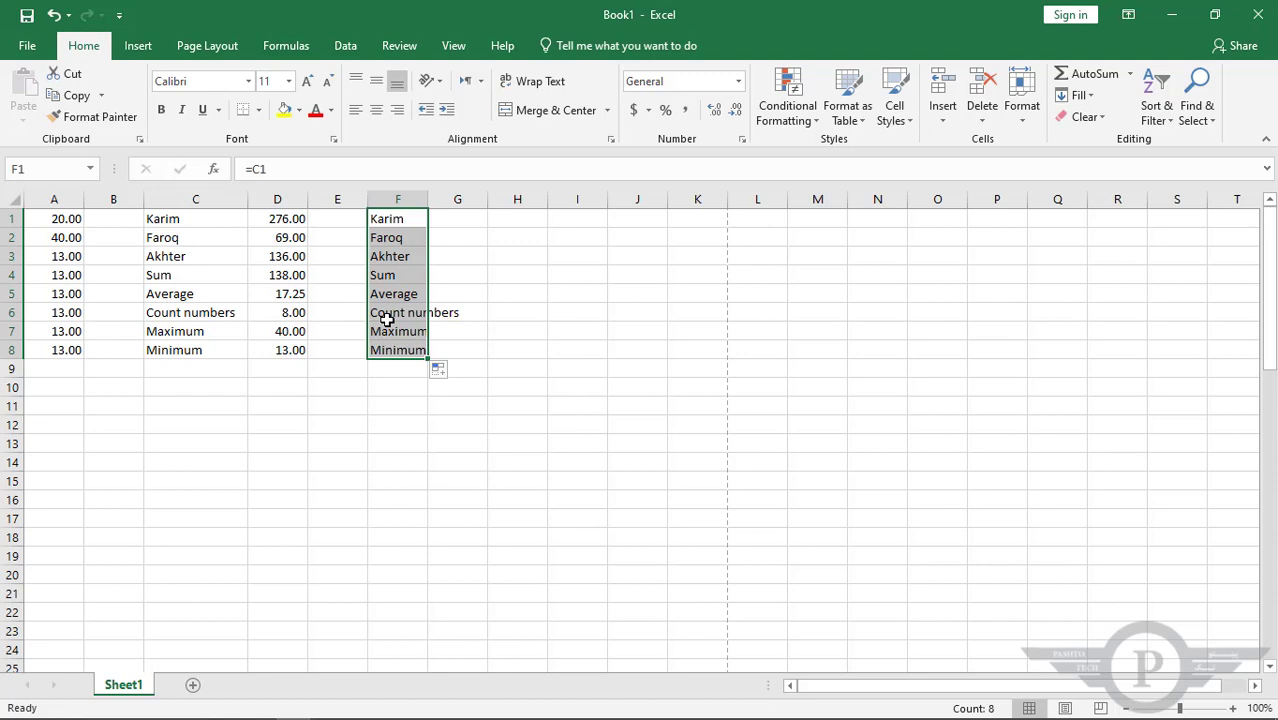
# - Append a surname to the first name in cell C1 and check the linked cell F1
pyautogui.click(186, 220)
pyautogui.doubleClick(186, 220)
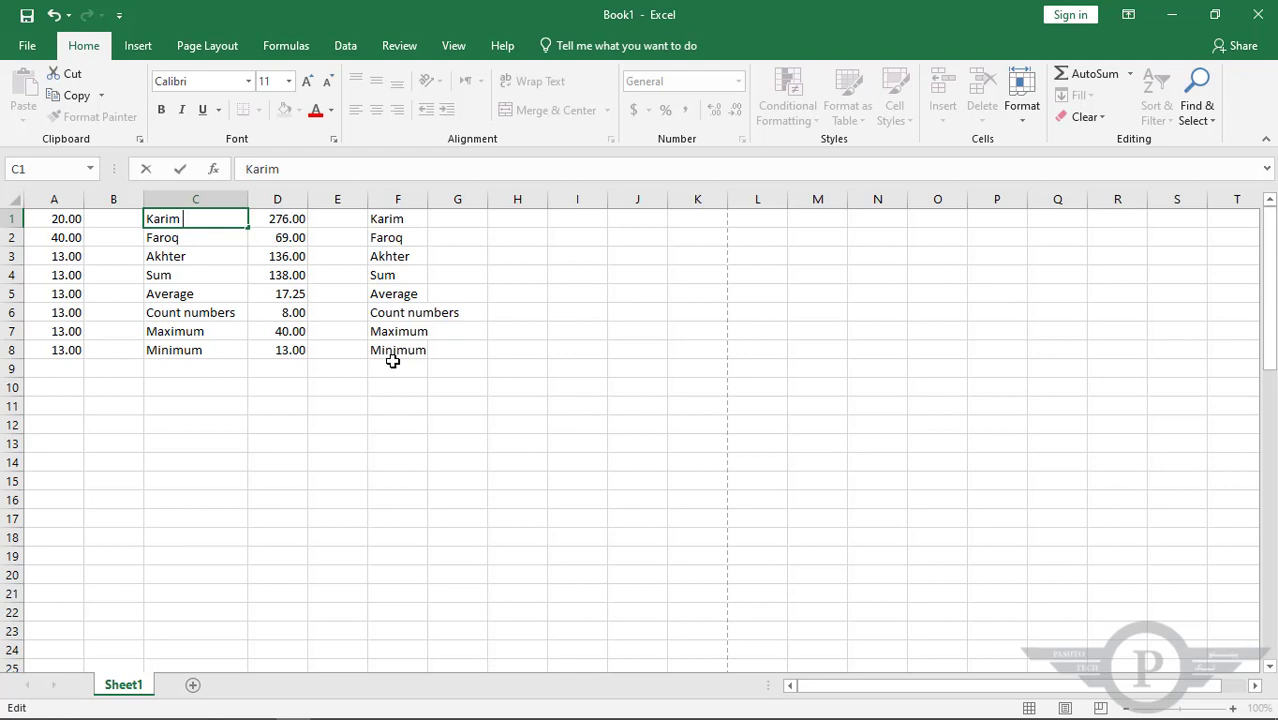
pyautogui.write('Khan')
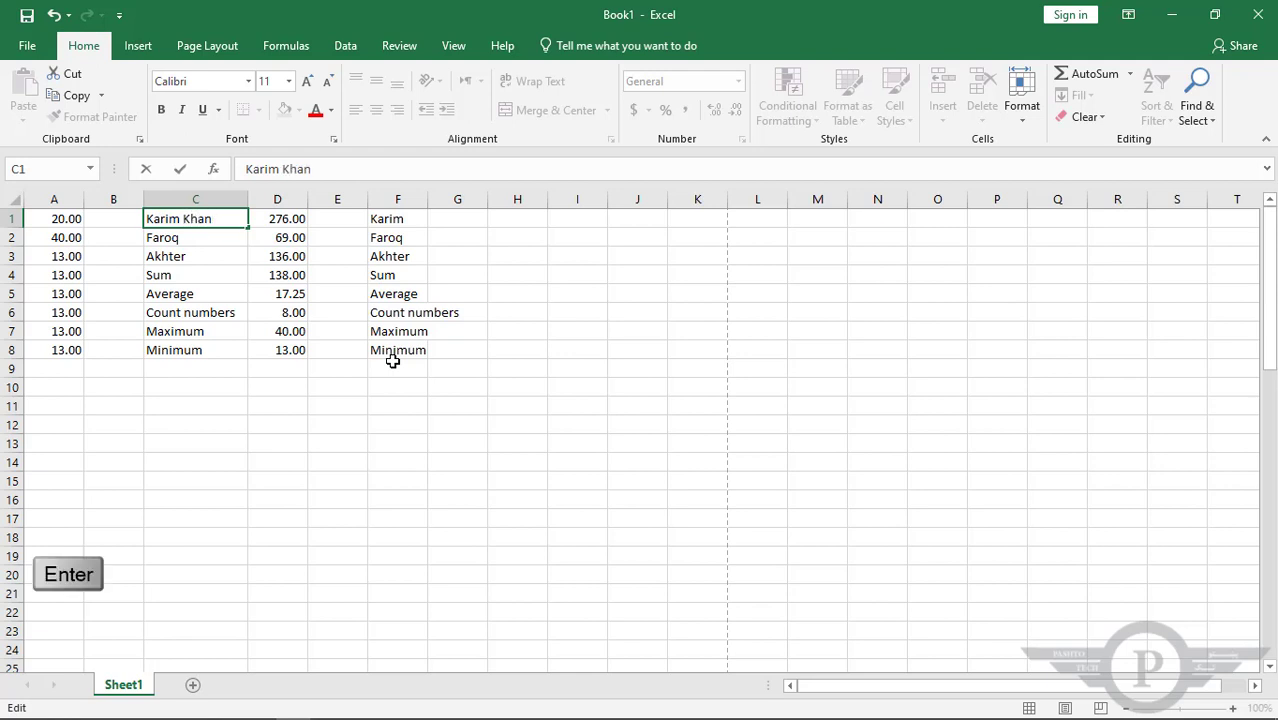
pyautogui.press('Tab')
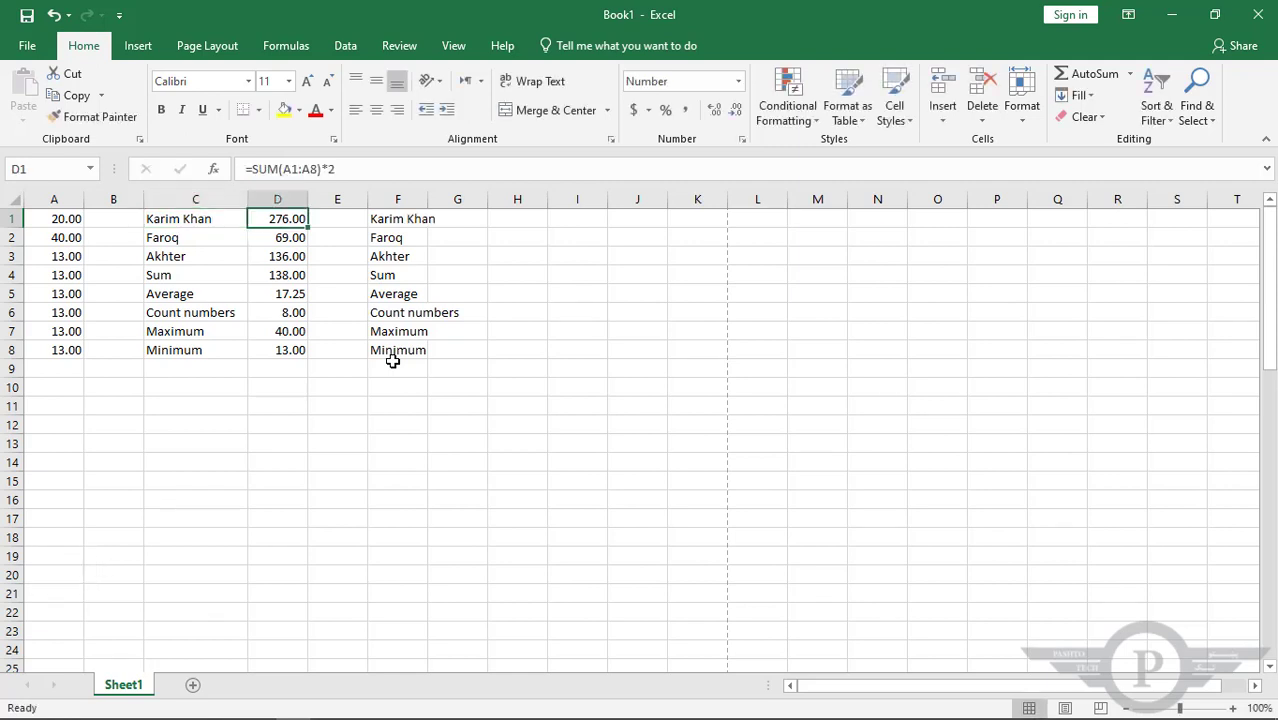
pyautogui.click(400, 218)
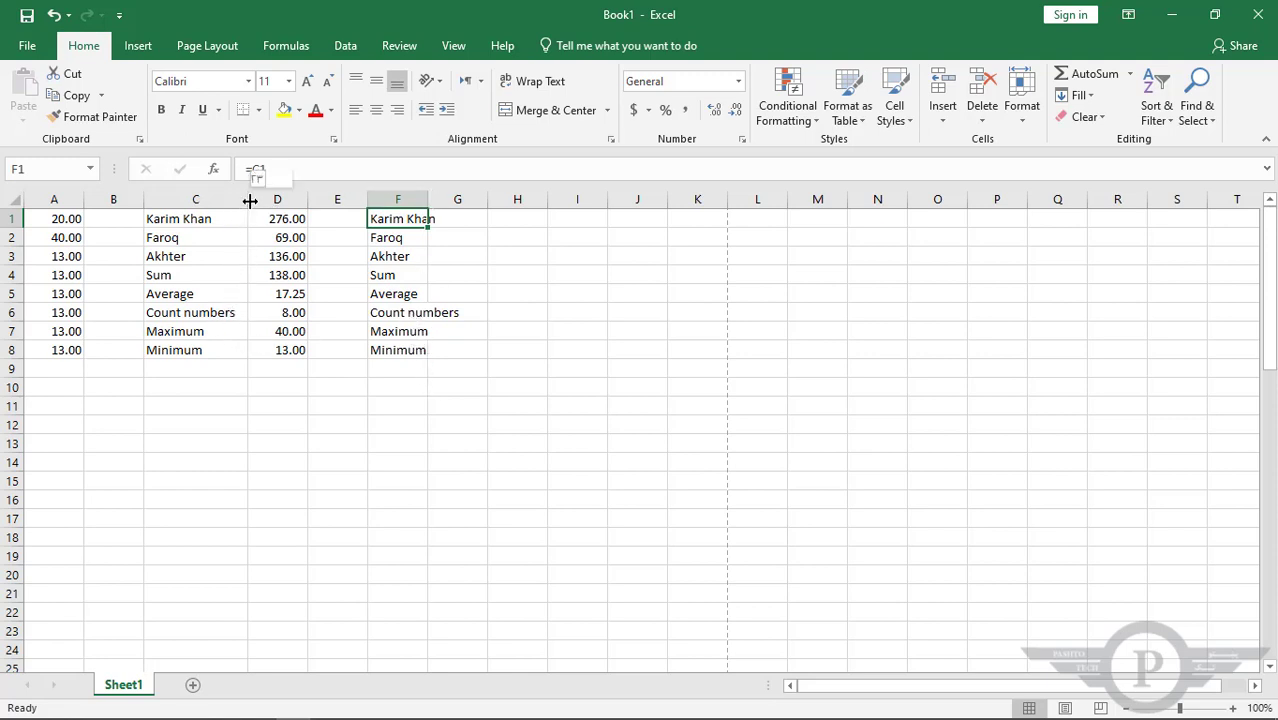
# - Narrow column C slightly and auto-fit the width of column F to its contents
pyautogui.moveTo(250, 201)
pyautogui.mouseDown()
pyautogui.moveTo(222, 204)
pyautogui.moveTo(264, 211)
pyautogui.moveTo(234, 216)
pyautogui.moveTo(254, 217)
pyautogui.moveTo(234, 200)
pyautogui.moveTo(245, 200)
pyautogui.mouseUp()
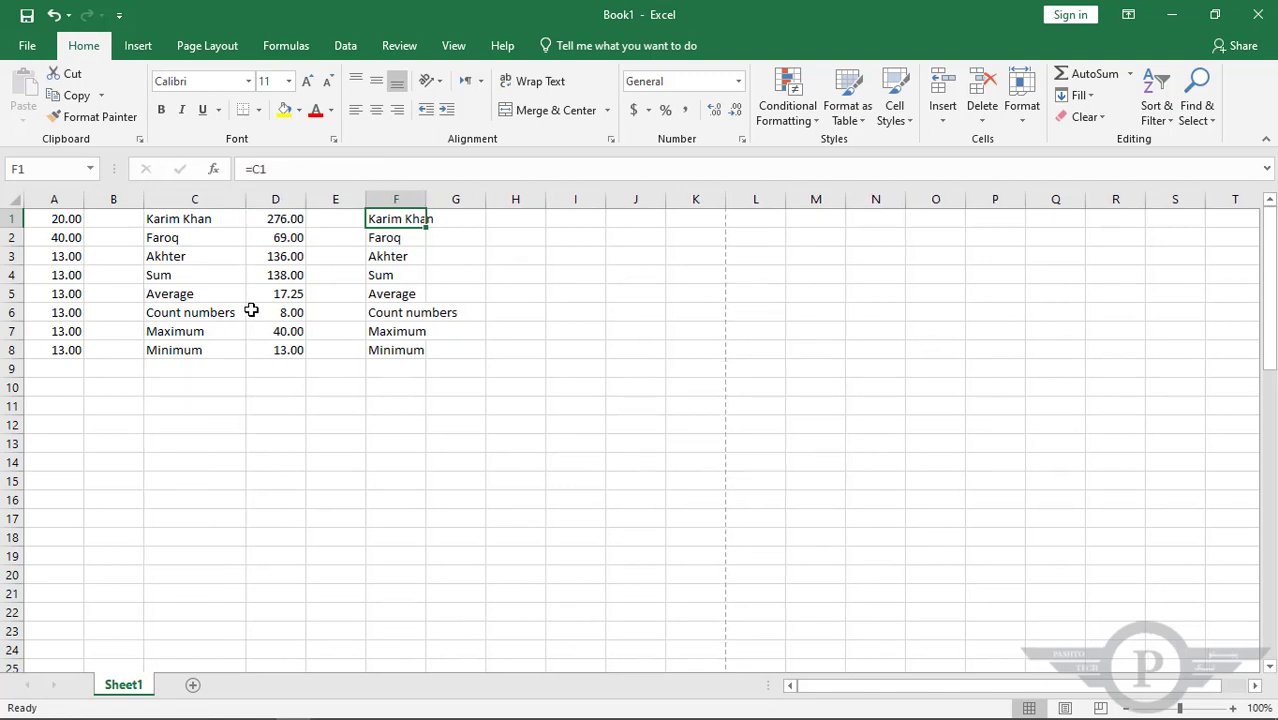
pyautogui.click(414, 313)
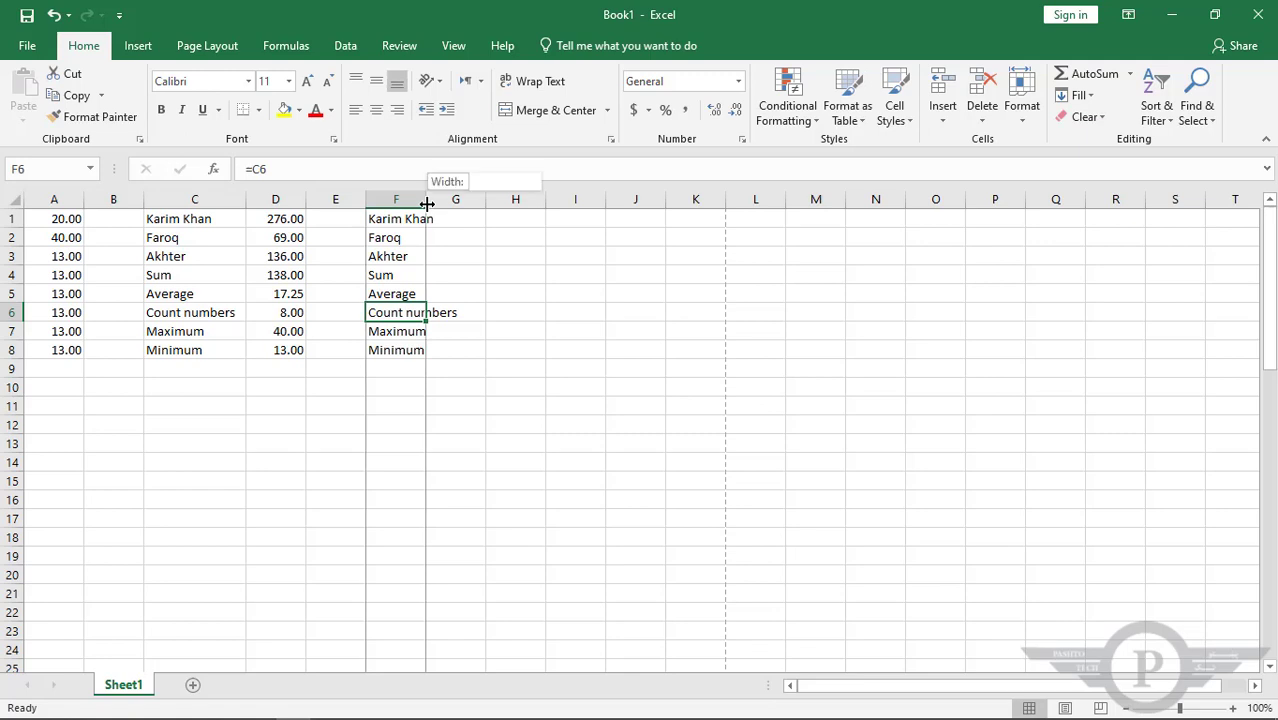
pyautogui.doubleClick(427, 204)
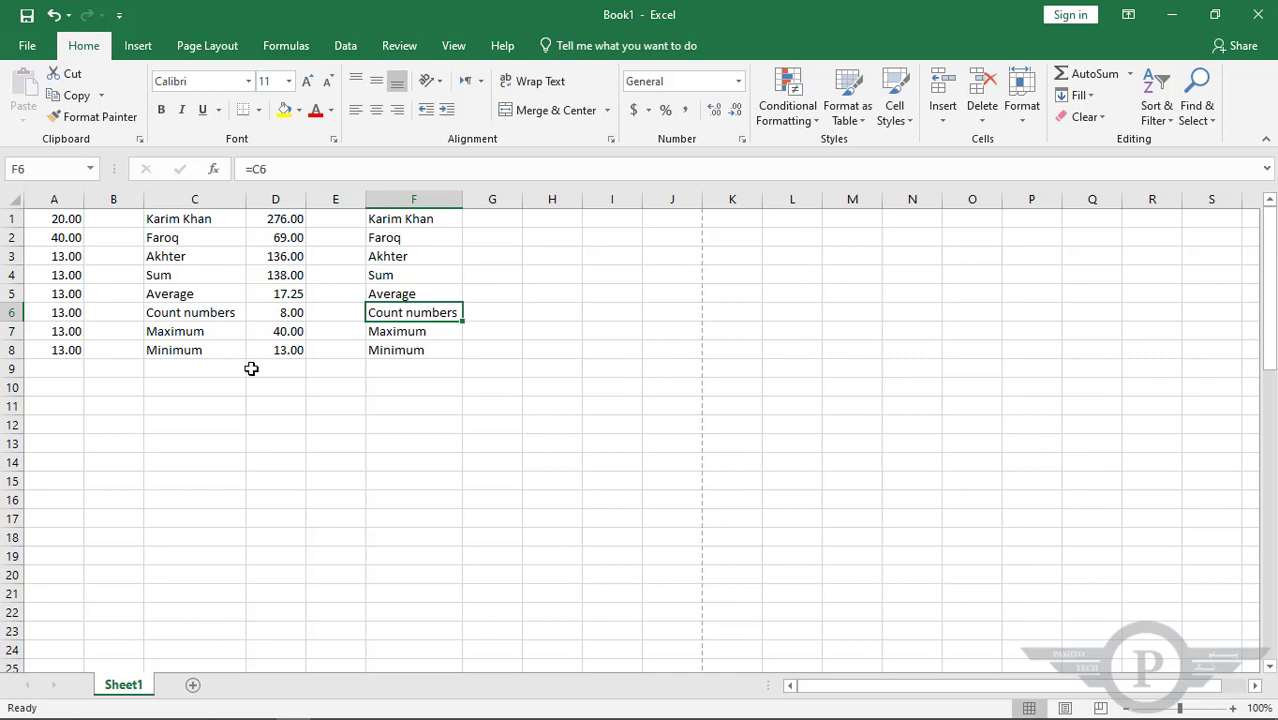
# - Increase the height of row 6 and auto-fit the row back to its contents
pyautogui.moveTo(12, 322); pyautogui.dragTo(12, 359)
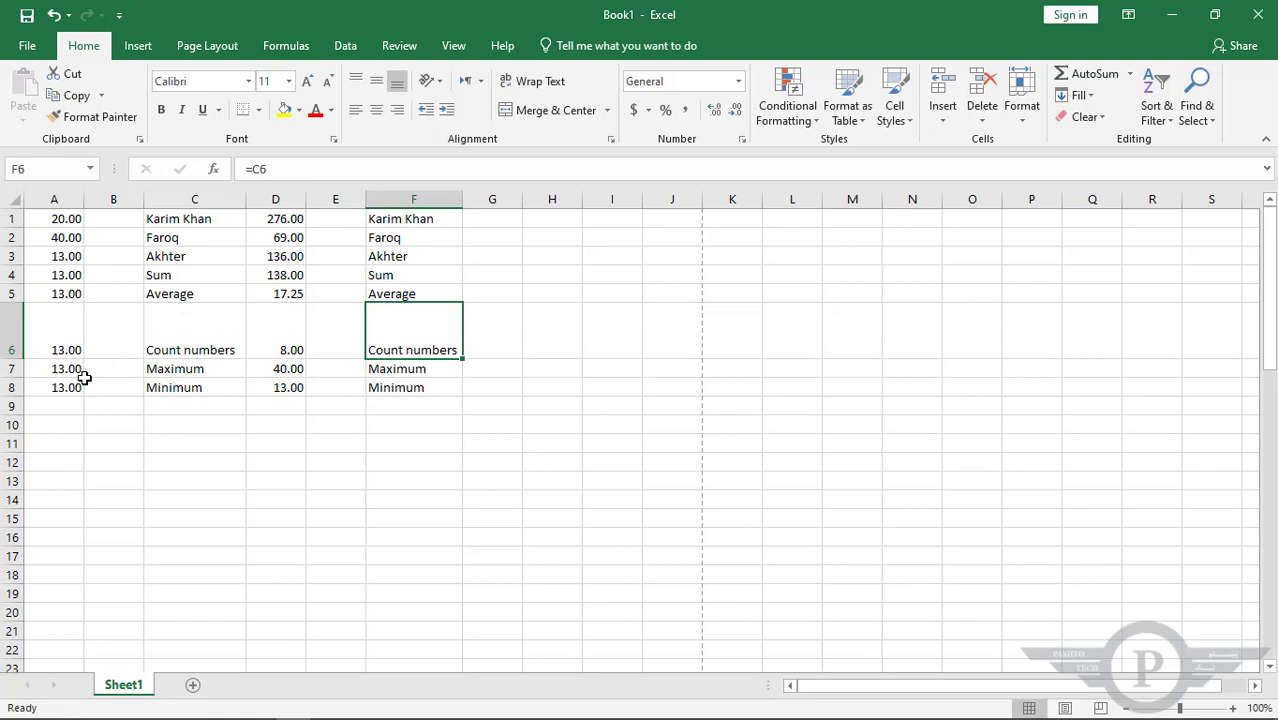
pyautogui.click(21, 360)
pyautogui.doubleClick(21, 360)
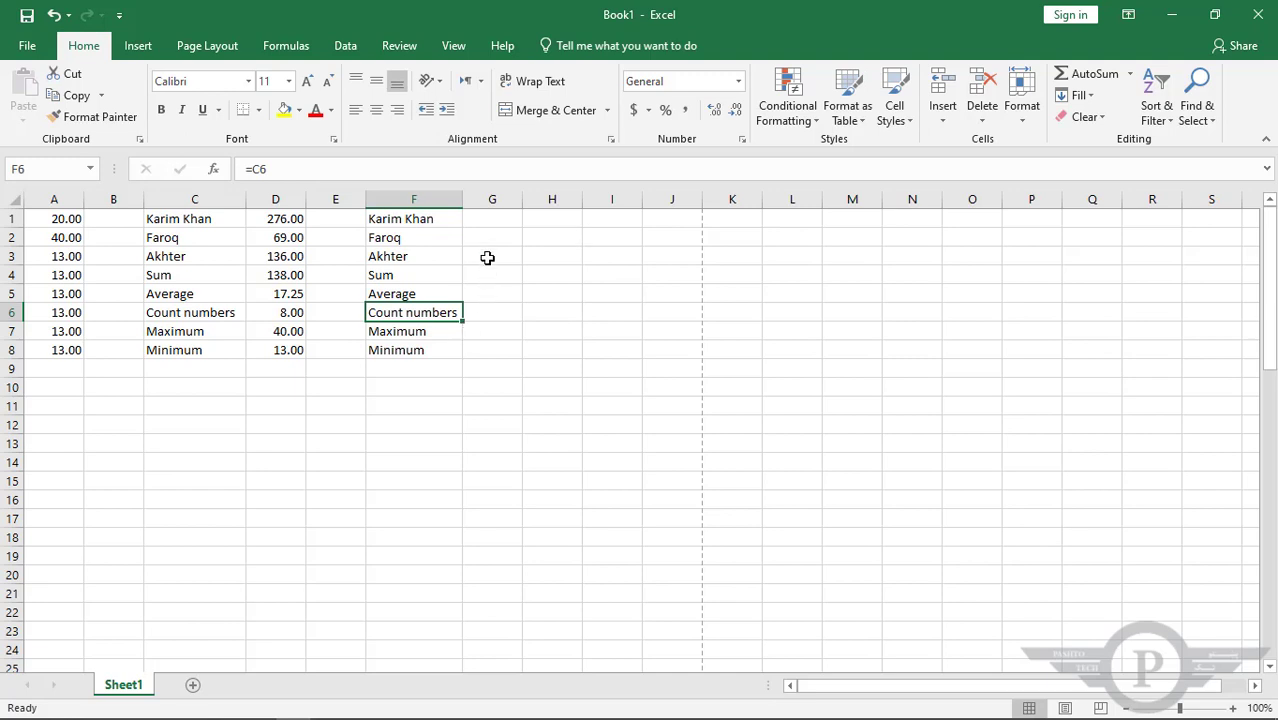
# - Set the width of the entire column G to 18
pyautogui.moveTo(485, 237); pyautogui.dragTo(479, 380)
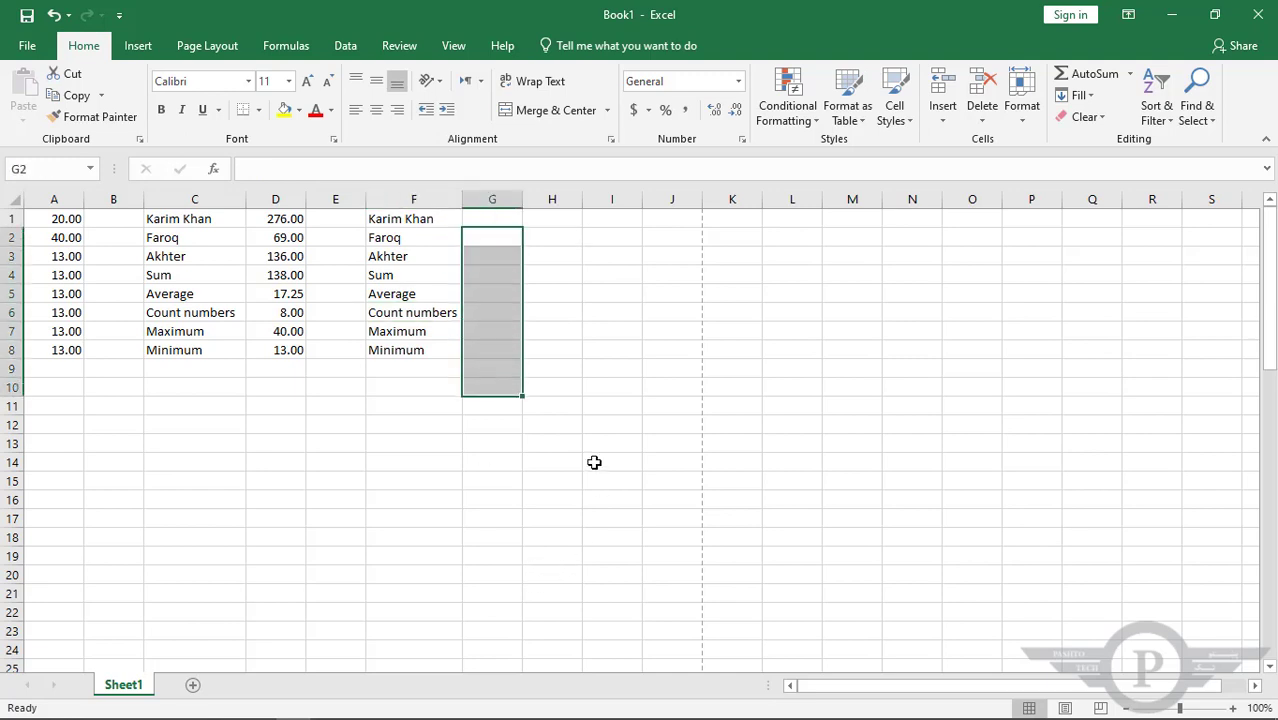
pyautogui.click(492, 199)
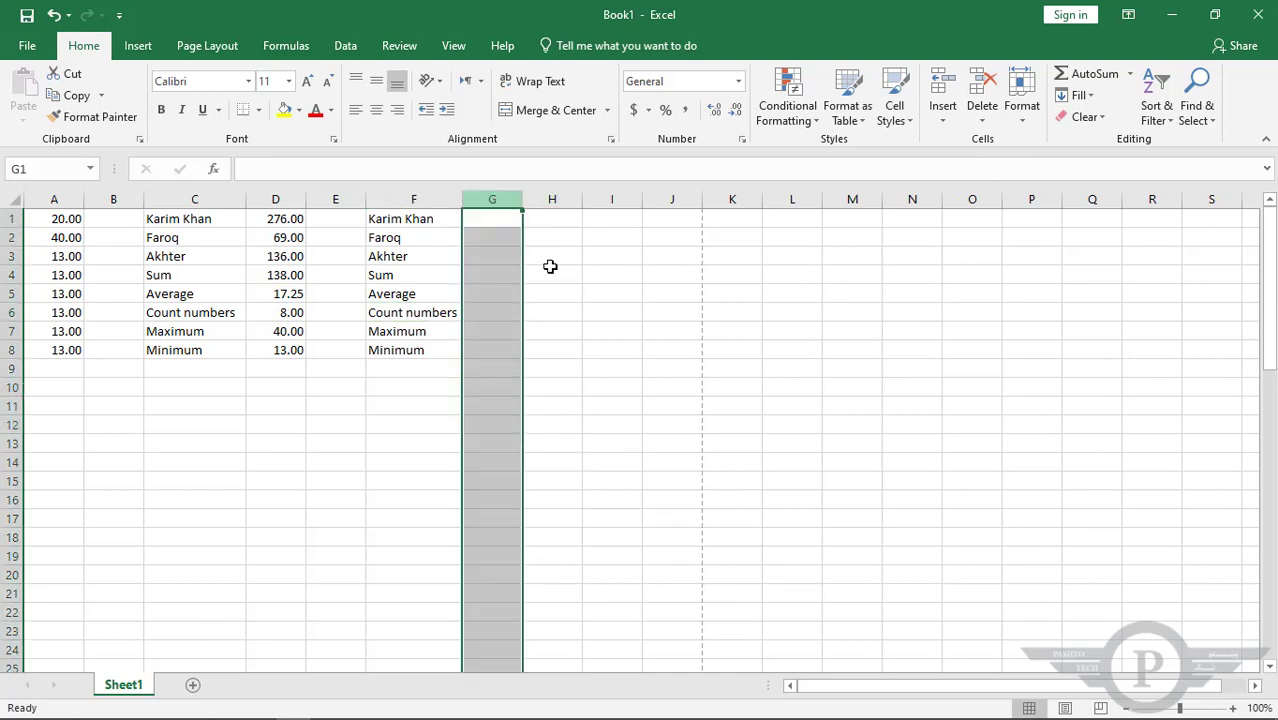
pyautogui.click(1025, 123)
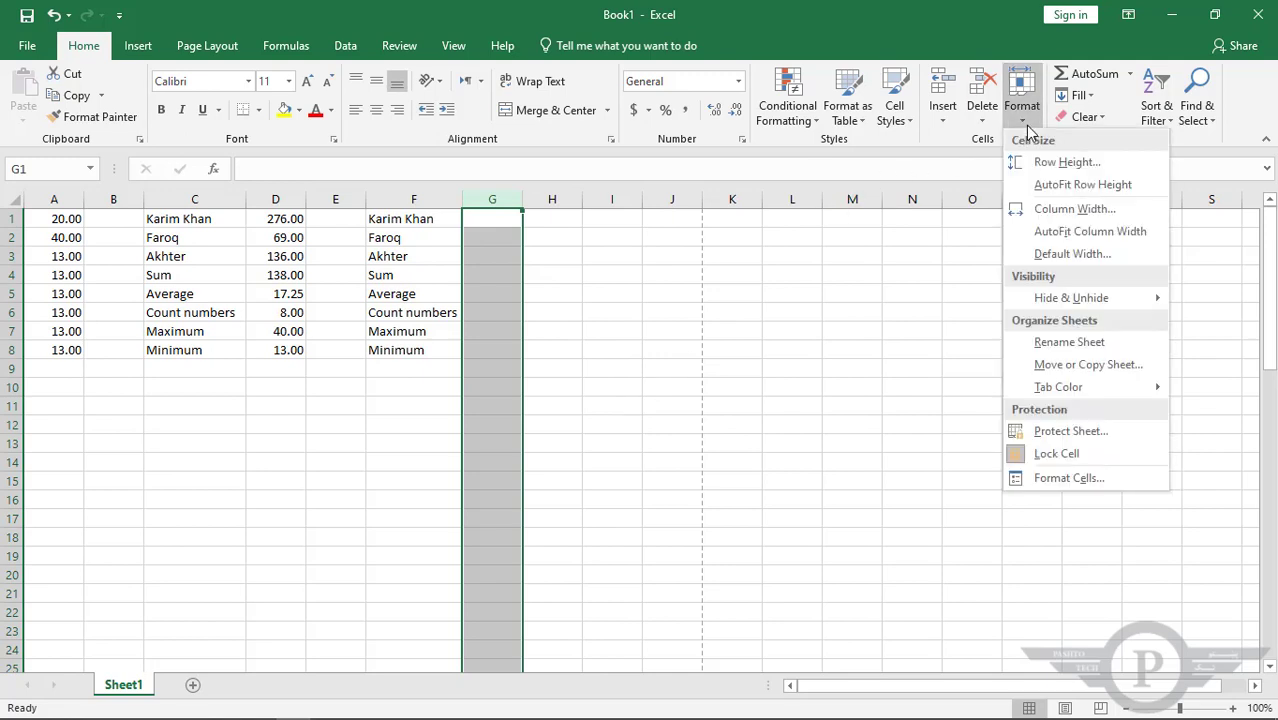
pyautogui.click(1047, 218)
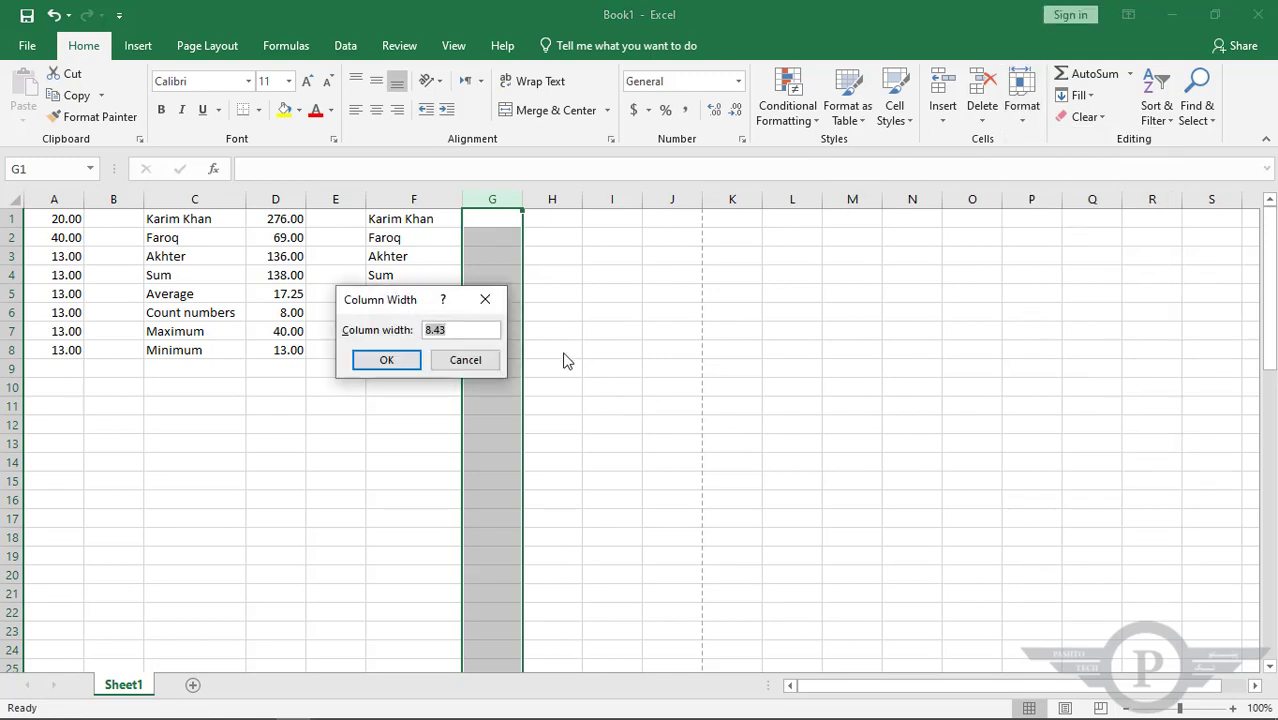
pyautogui.click(428, 335)
pyautogui.doubleClick(427, 335)
pyautogui.write('18')
pyautogui.press('Return')
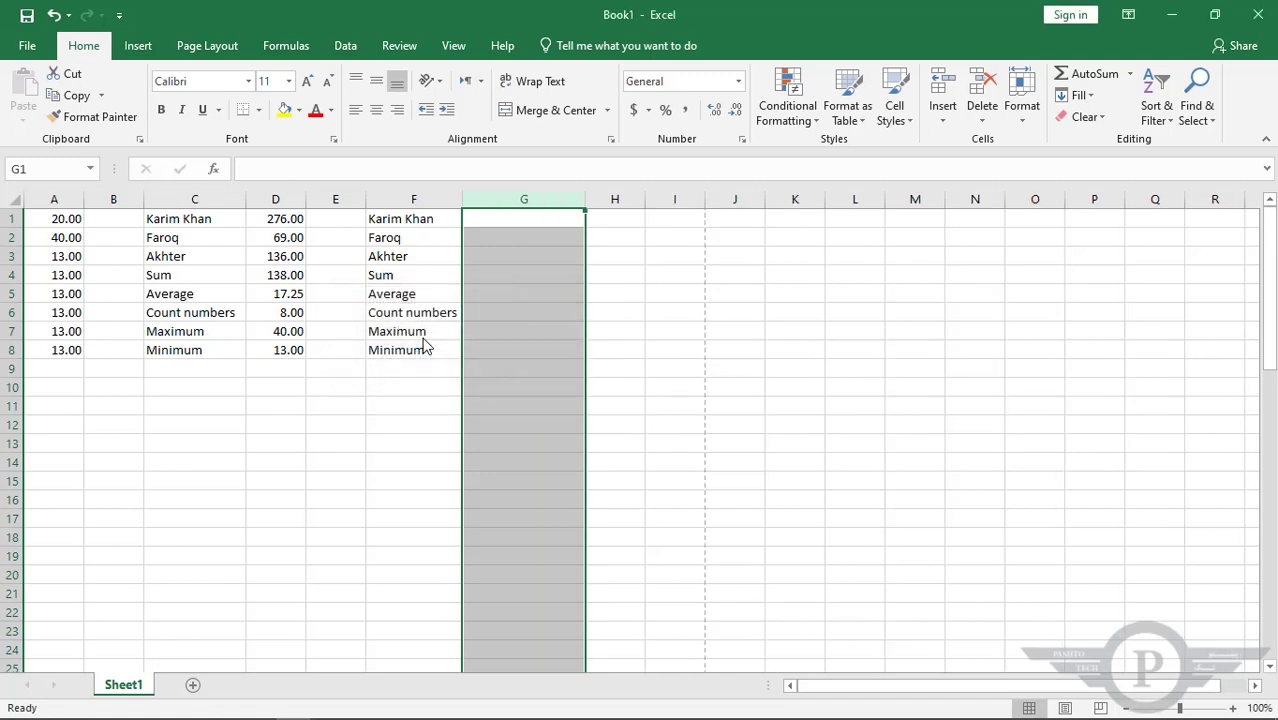
pyautogui.click(569, 368)
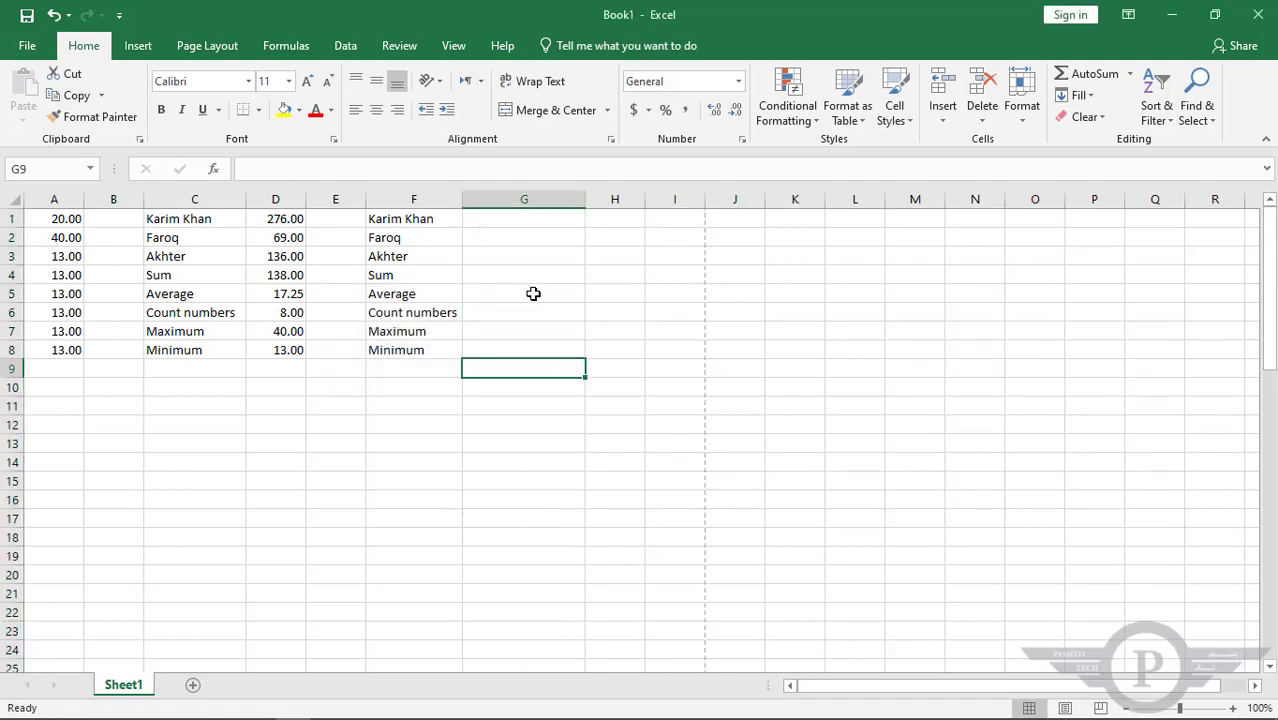
# - Copy the formatting of column H onto column G with Format Painter, including its column width
pyautogui.click(589, 206)
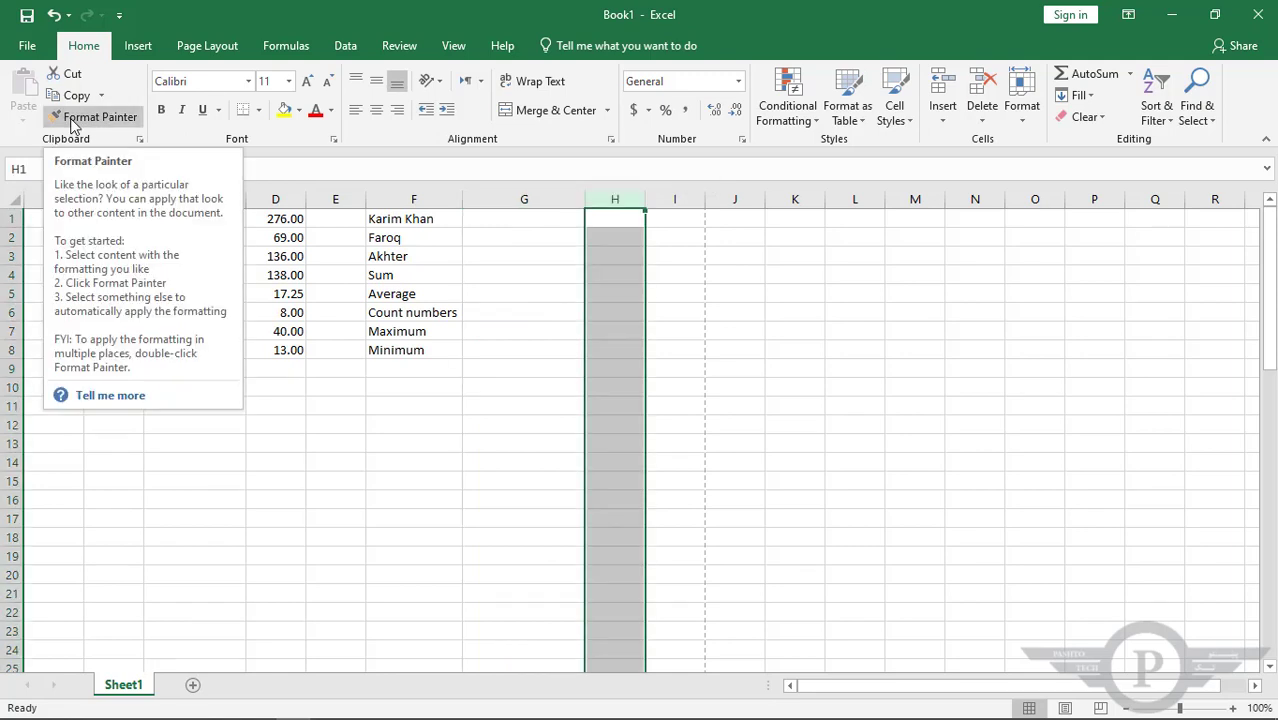
pyautogui.click(72, 123)
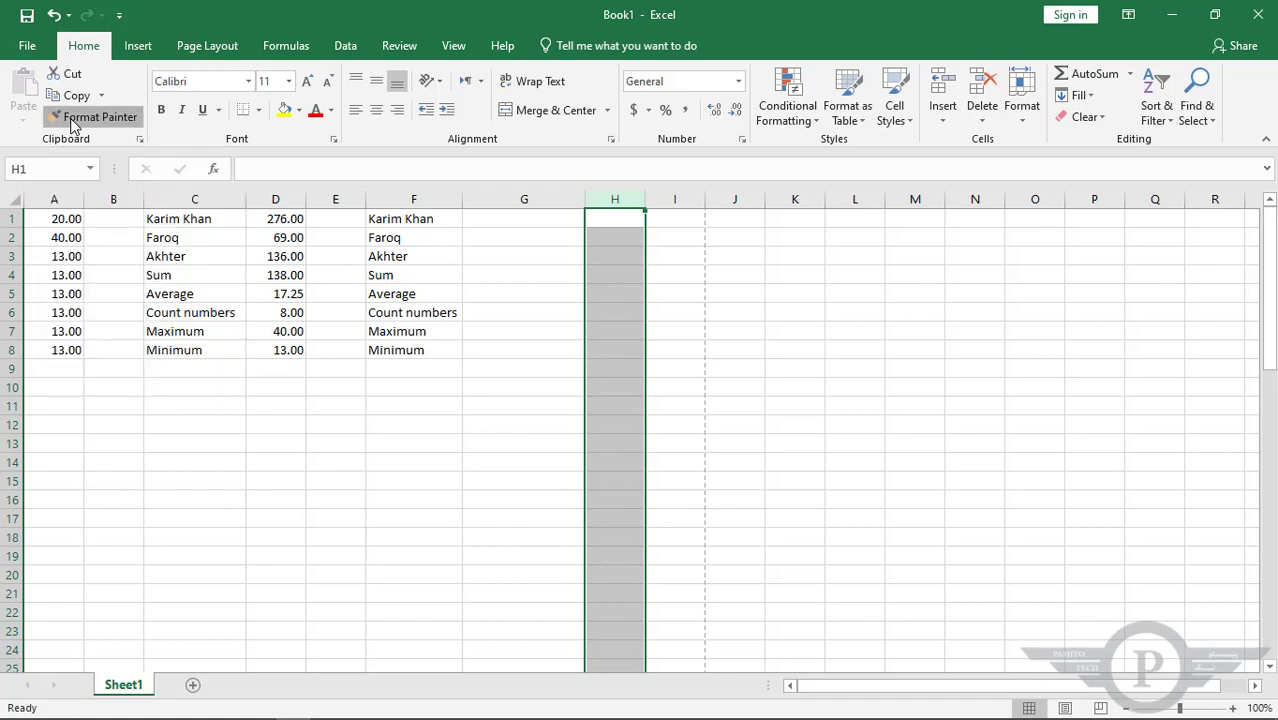
pyautogui.click(508, 199)
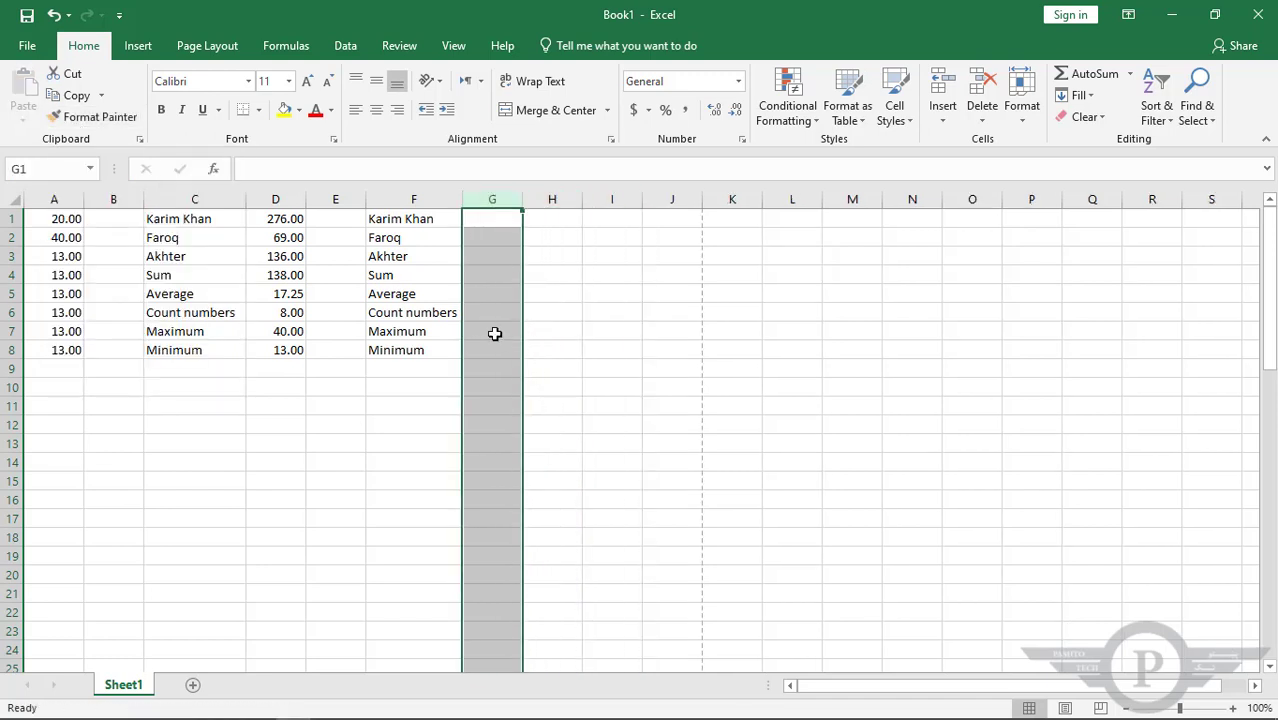
# - Make the text in cells F1 to F8 bold
pyautogui.click(404, 360)
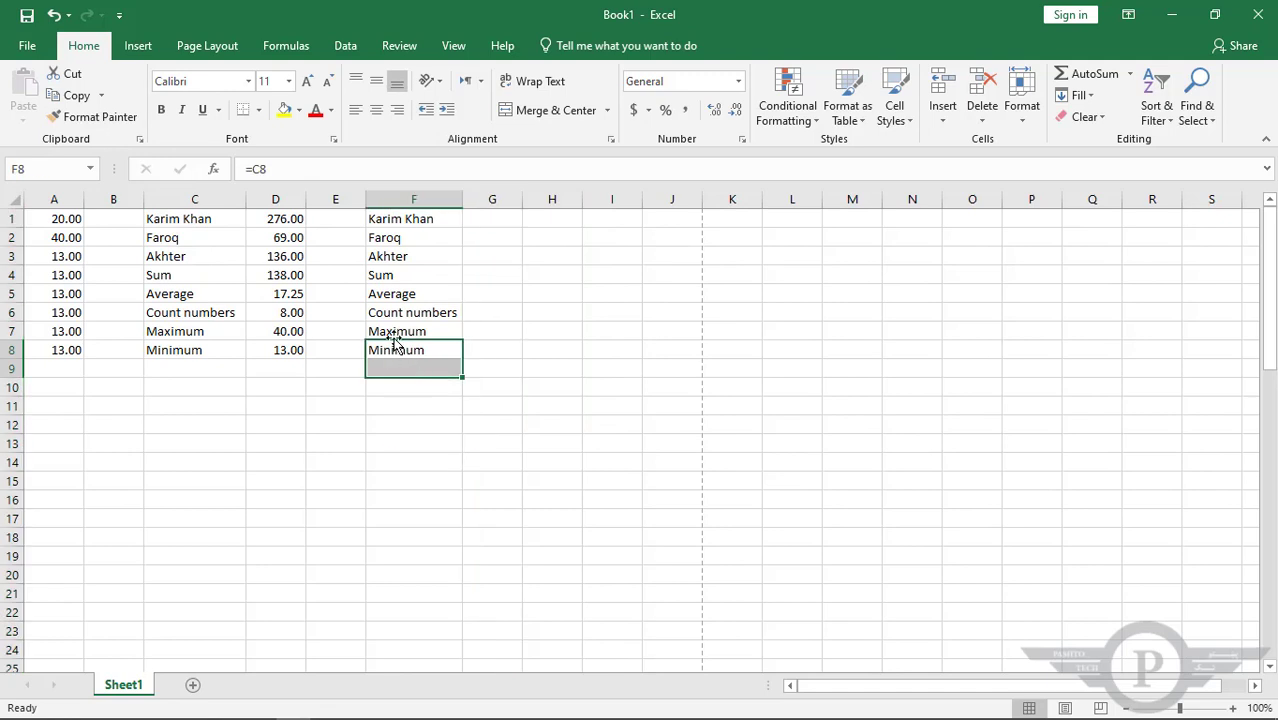
pyautogui.click(402, 350)
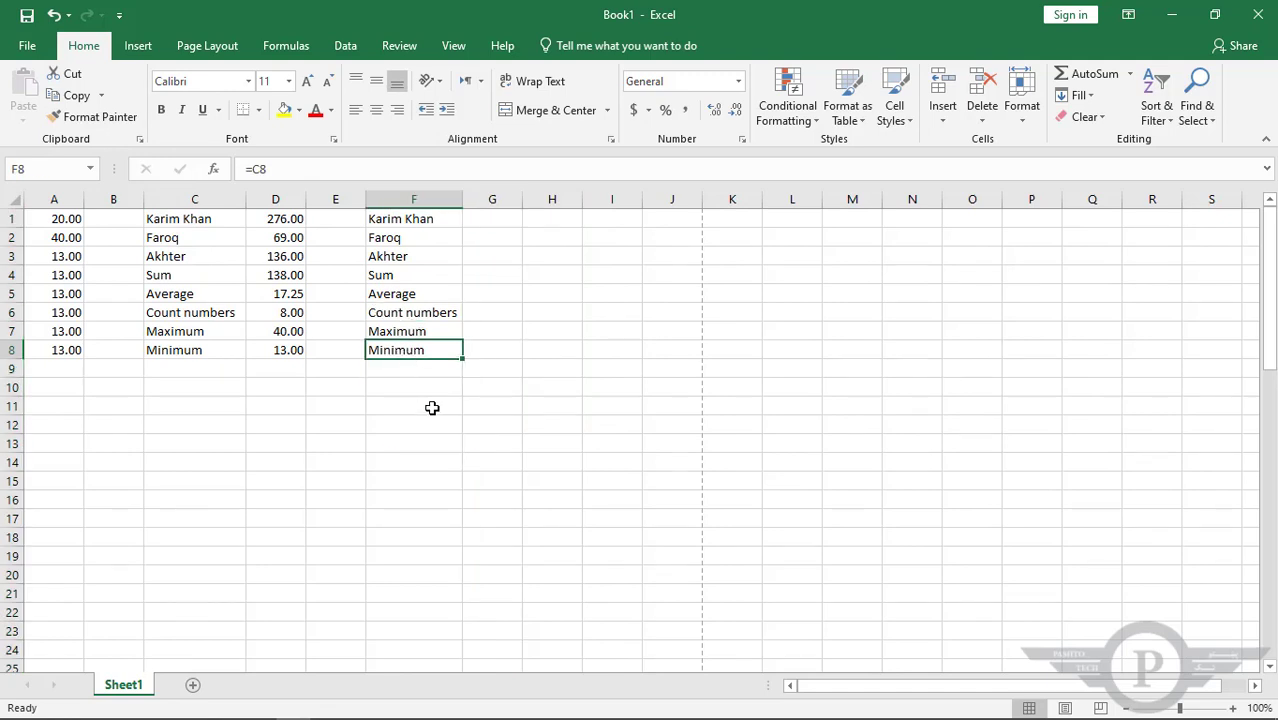
pyautogui.moveTo(398, 218); pyautogui.dragTo(407, 352)
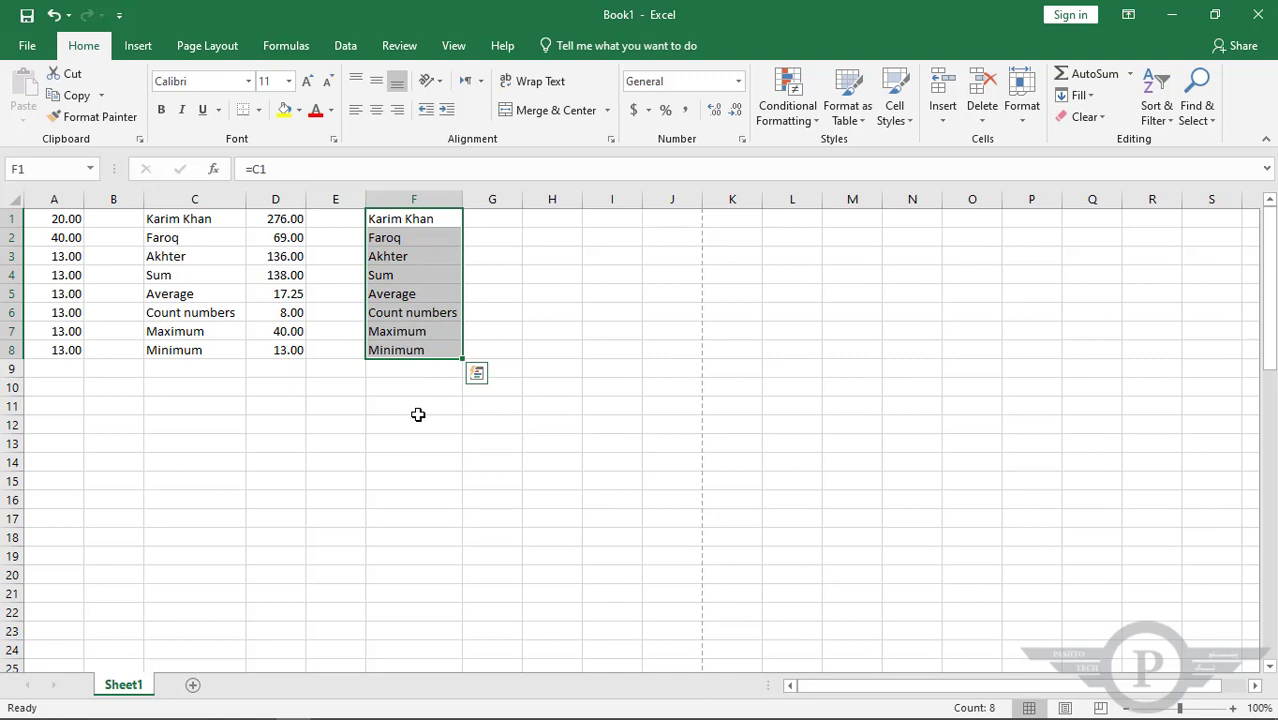
pyautogui.hotkey('ctrl', 'b')
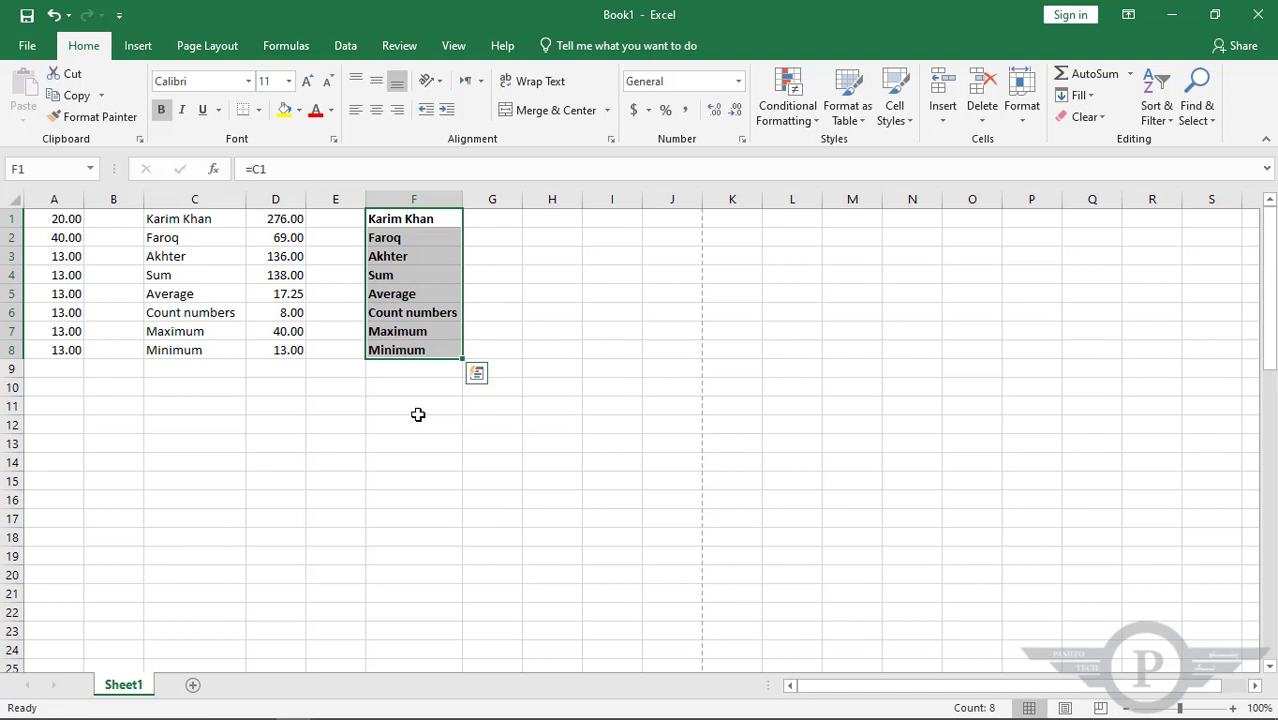
# - Italicise and underline the text in cells F1 to F8, and view the Quick Analysis options for the range
pyautogui.hotkey('ctrl', 'i')
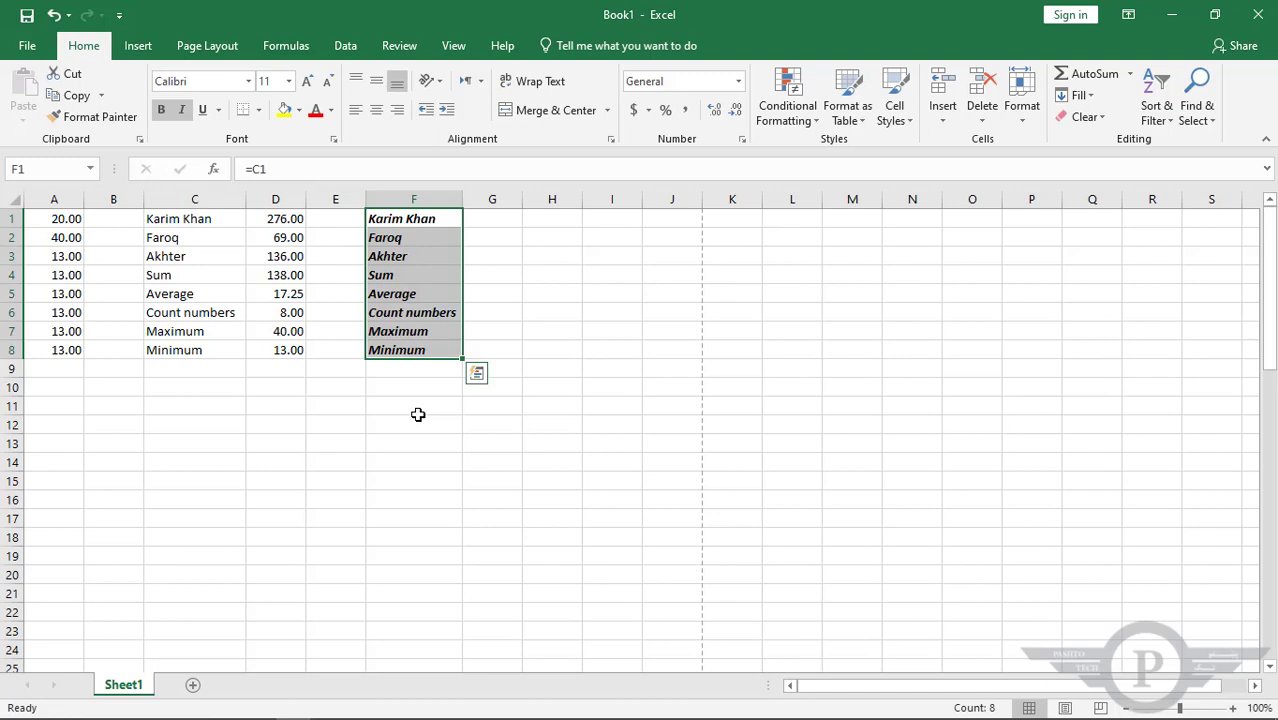
pyautogui.hotkey('ctrl', 'u')
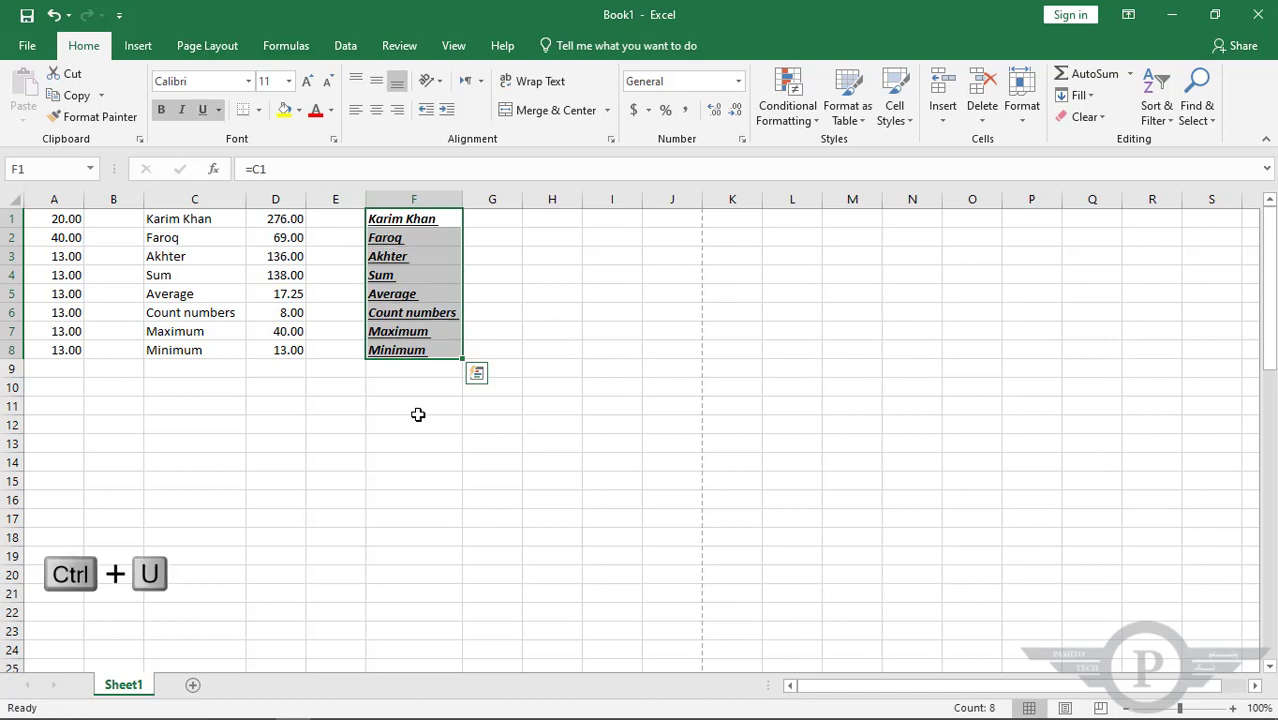
pyautogui.hotkey('ctrl', 'q')
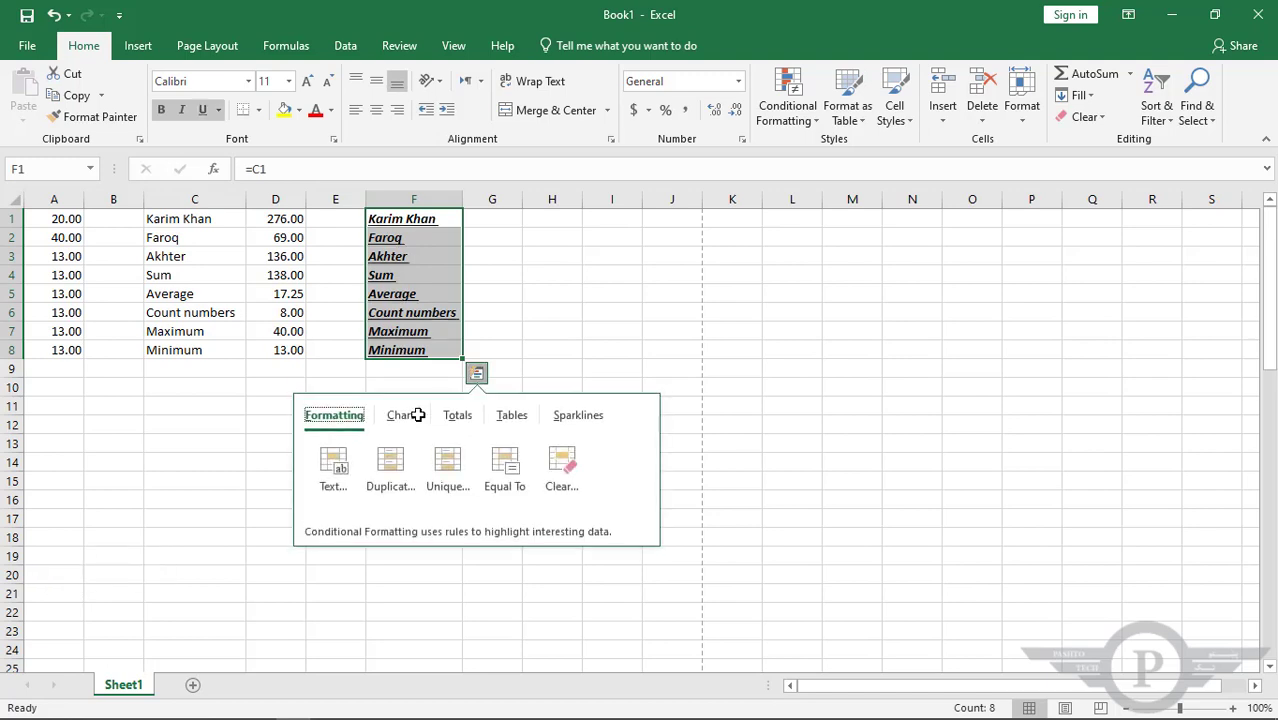
pyautogui.click(612, 345)
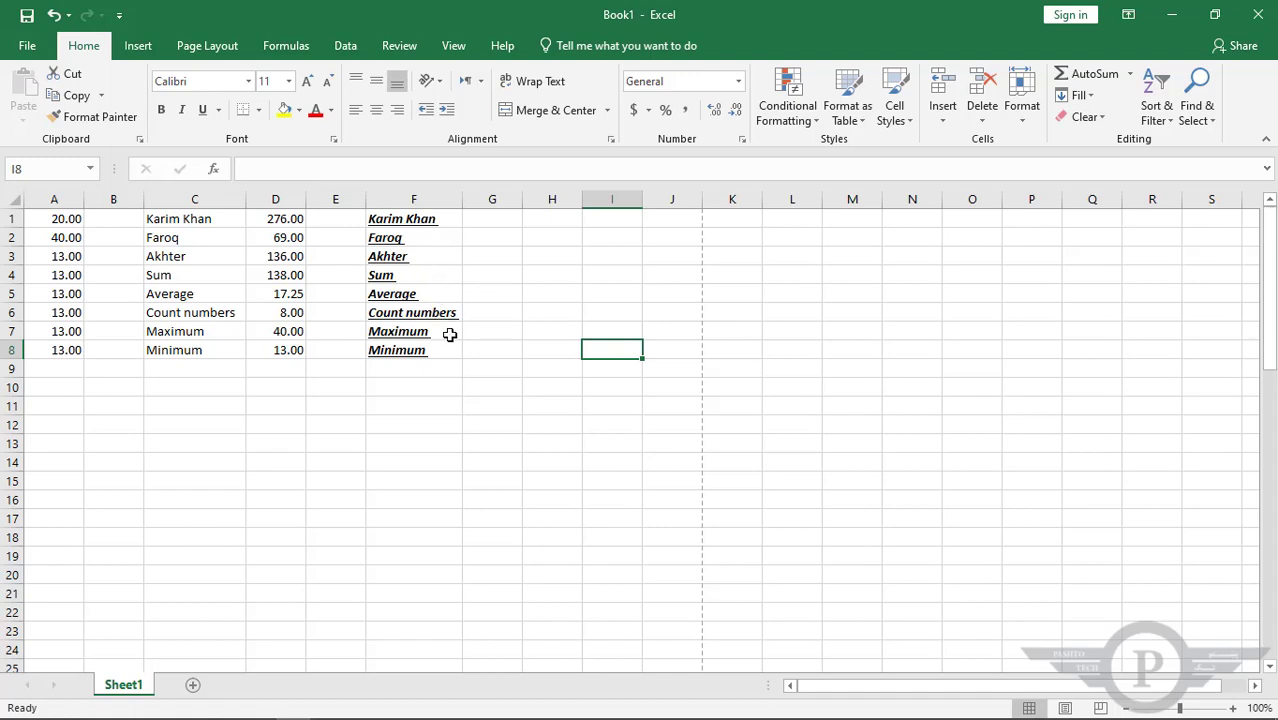
# - Apply All Borders to the cell range A1 to F8
pyautogui.moveTo(451, 346); pyautogui.dragTo(56, 212)
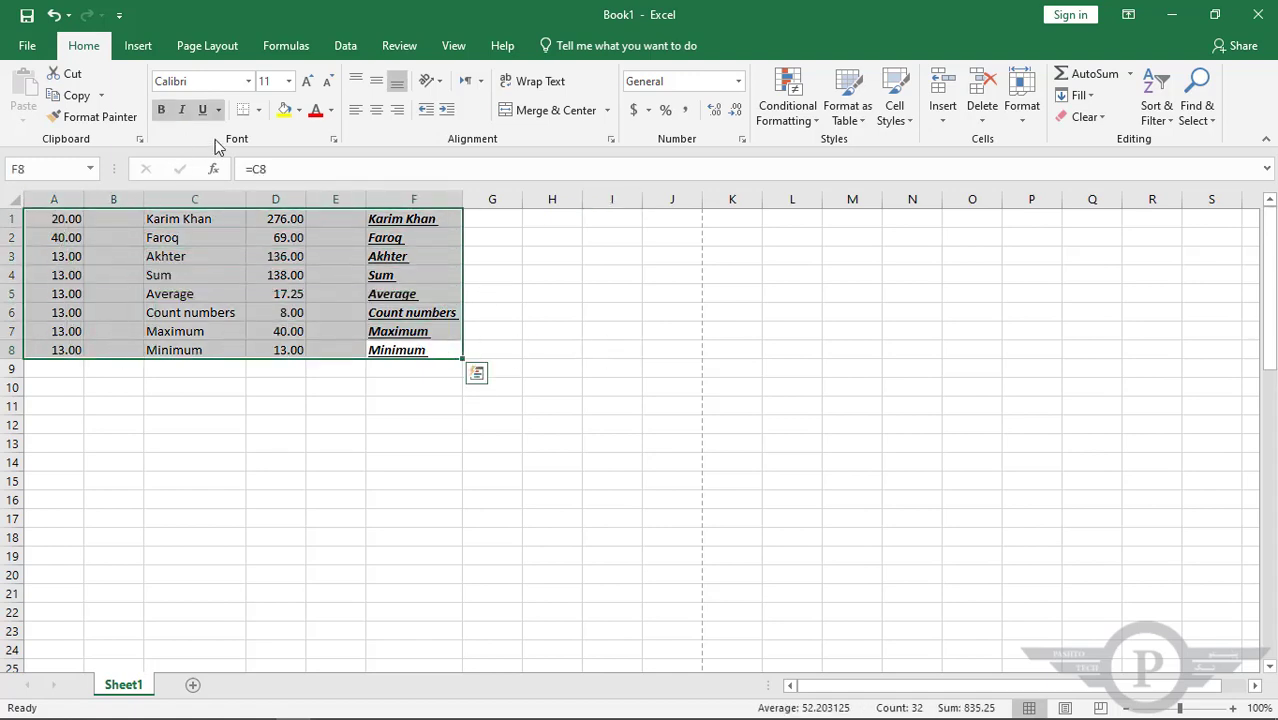
pyautogui.click(258, 110)
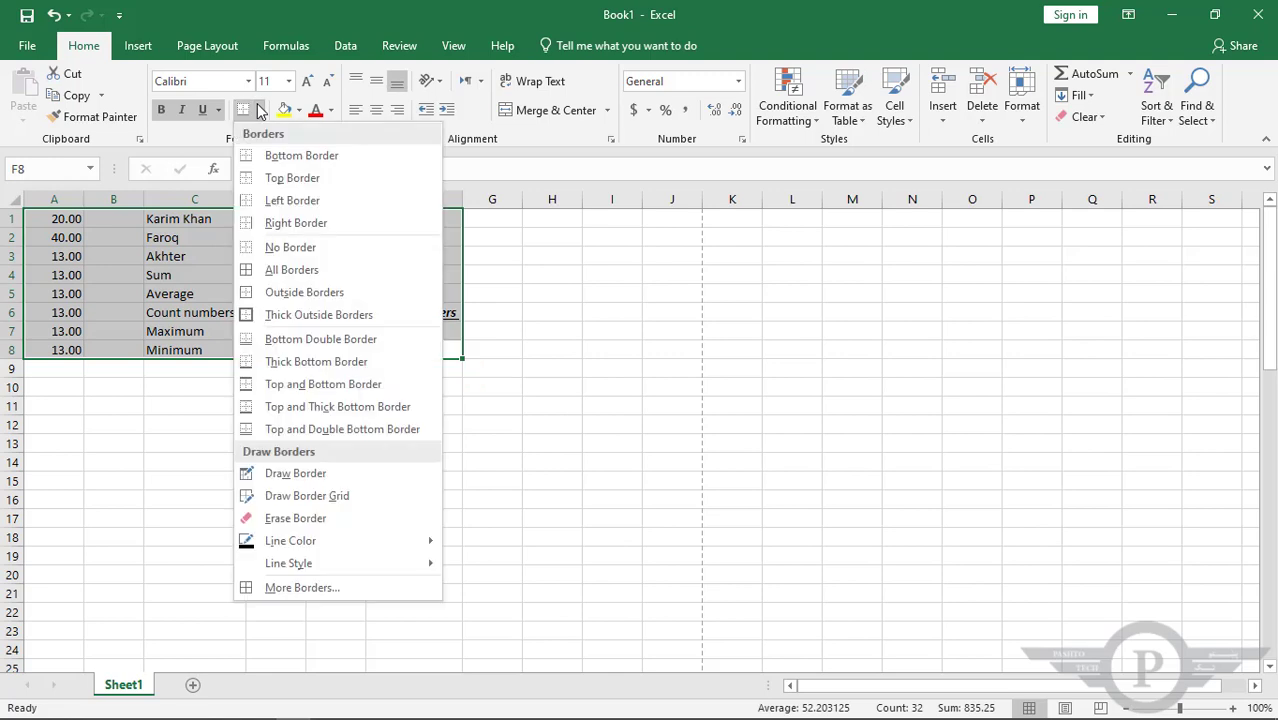
pyautogui.click(270, 270)
pyautogui.click(432, 422)
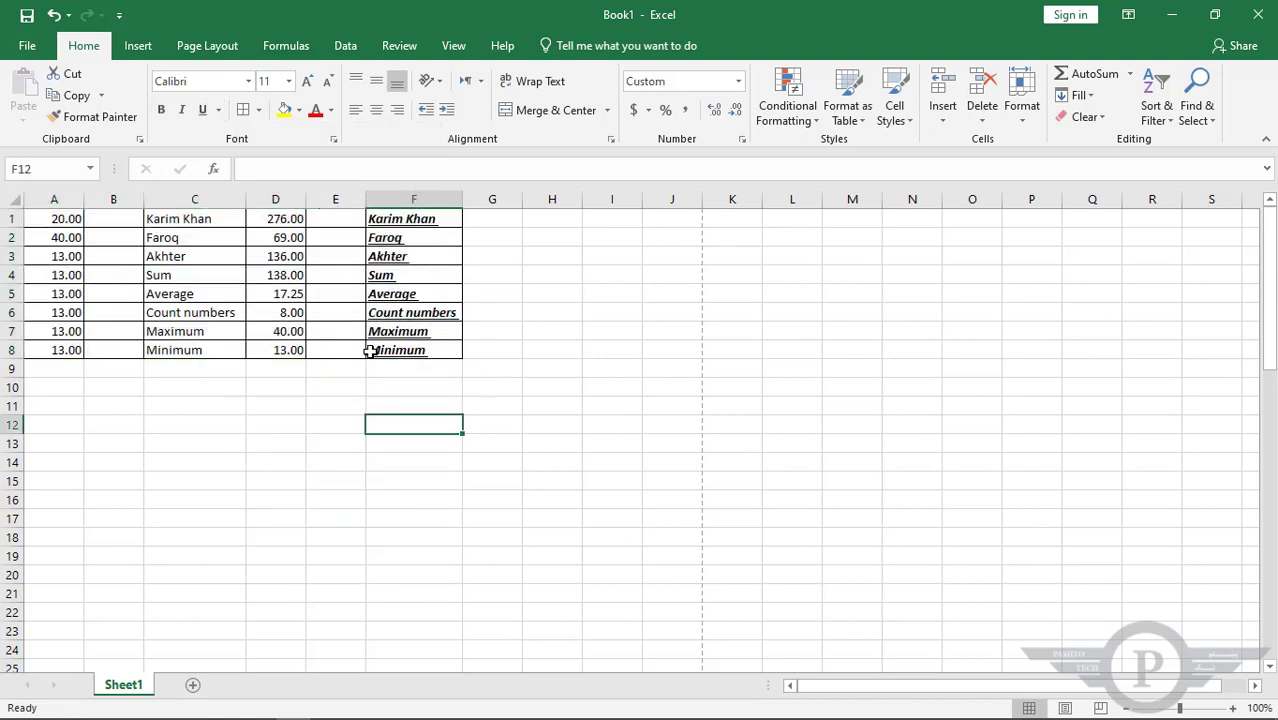
# - Delete the leftover COUNT formula from cell F10
pyautogui.click(369, 388)
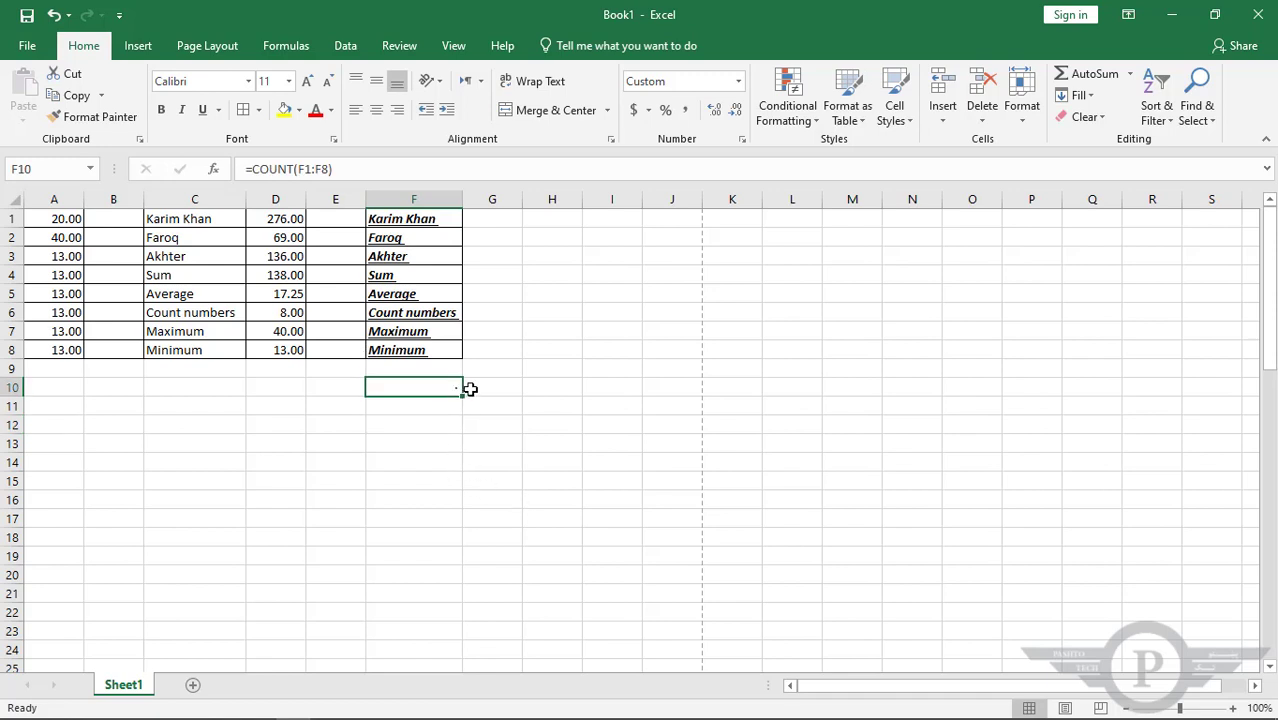
pyautogui.press('Delete')
pyautogui.click(438, 414)
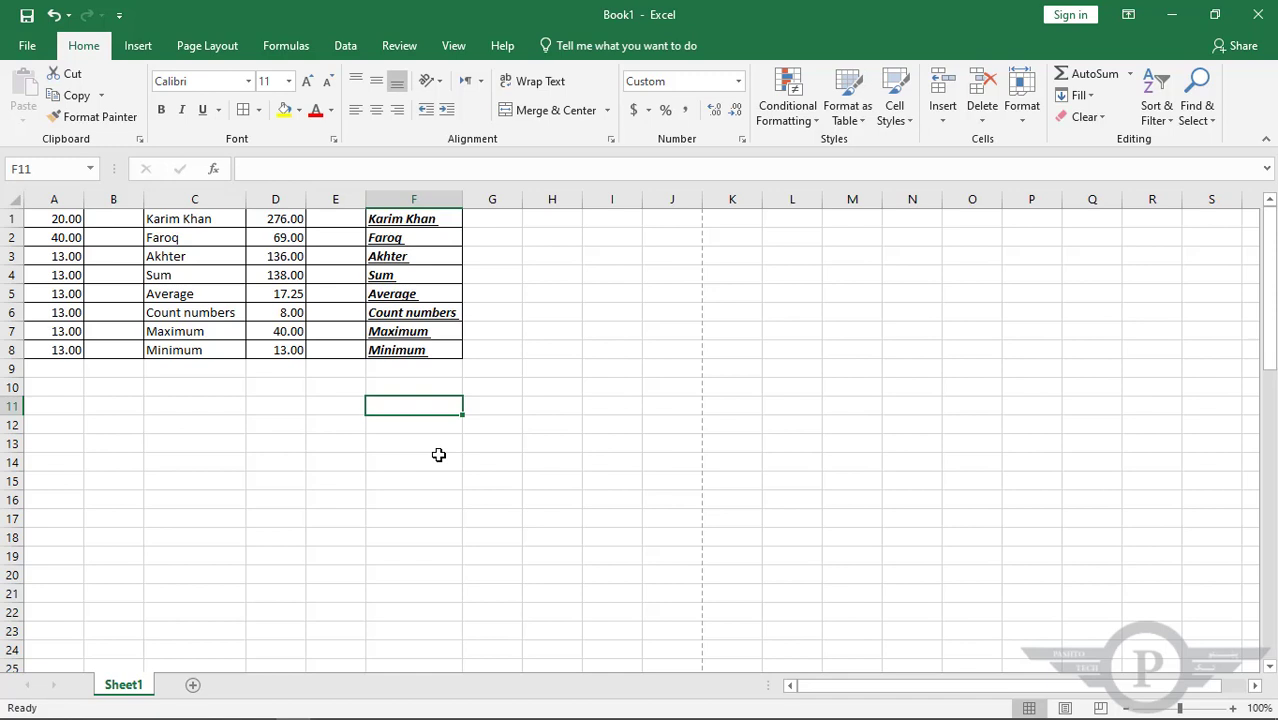
# - View the Save As dialog and the Save As page, leaving each without saving the workbook
pyautogui.press('F12')
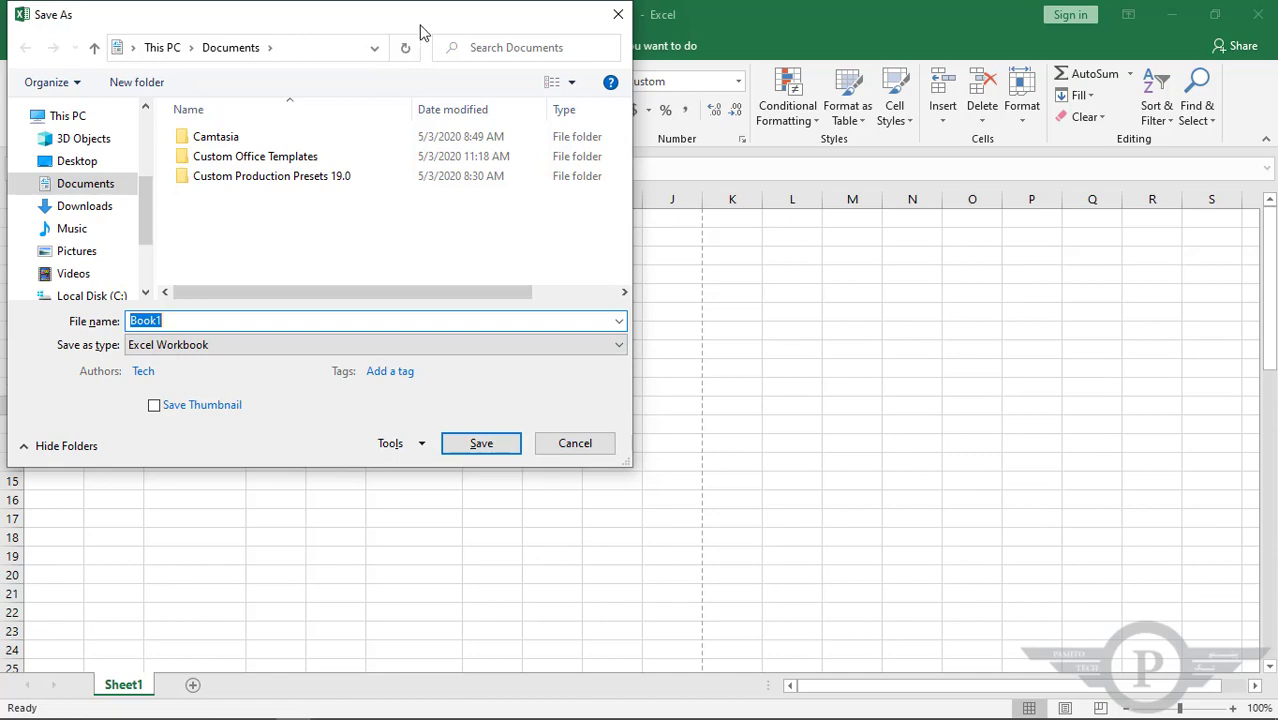
pyautogui.click(616, 13)
pyautogui.hotkey('ctrl', 's')
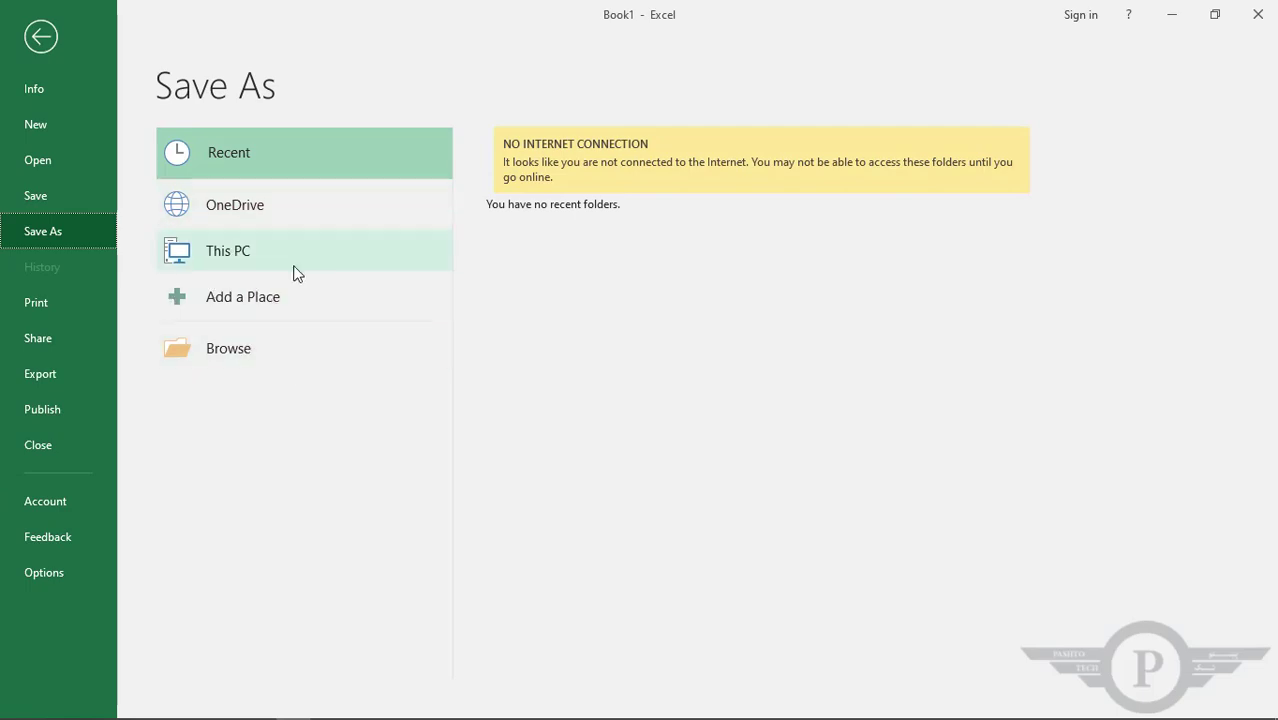
pyautogui.click(41, 38)
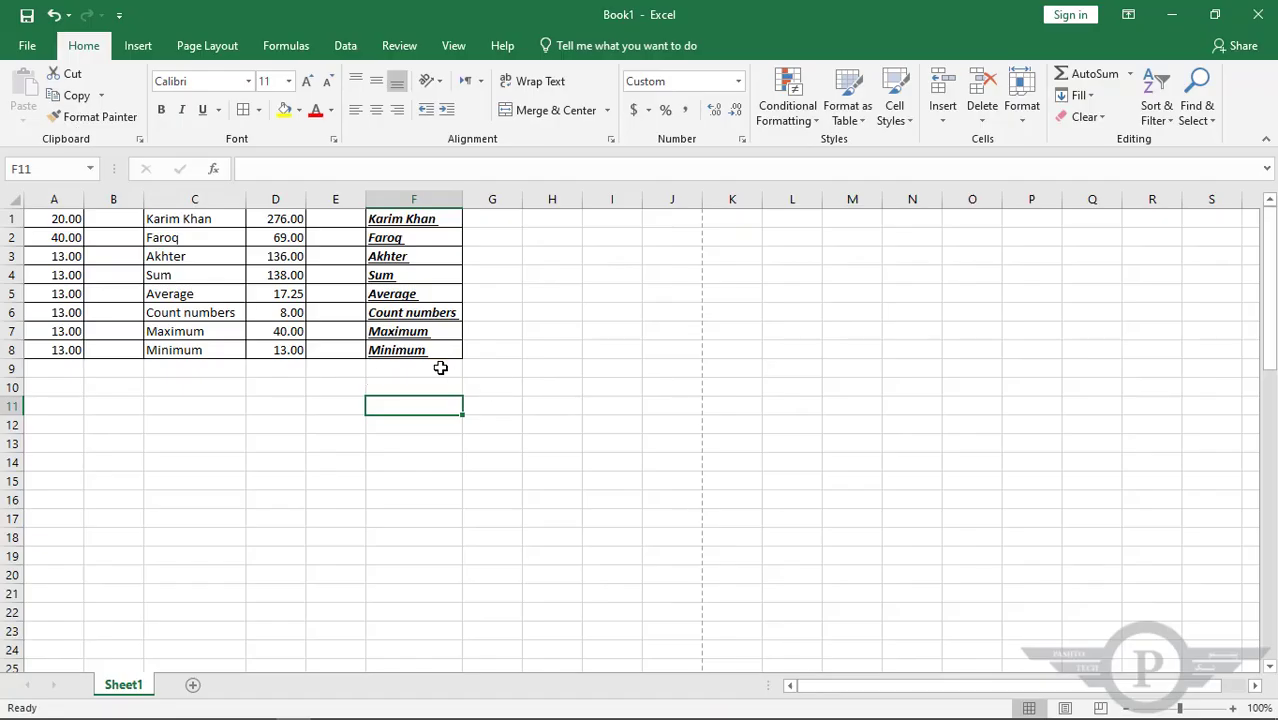
# - Preview how the range A1 to F8 prints and return to the worksheet without printing
pyautogui.moveTo(440, 346); pyautogui.dragTo(50, 220)
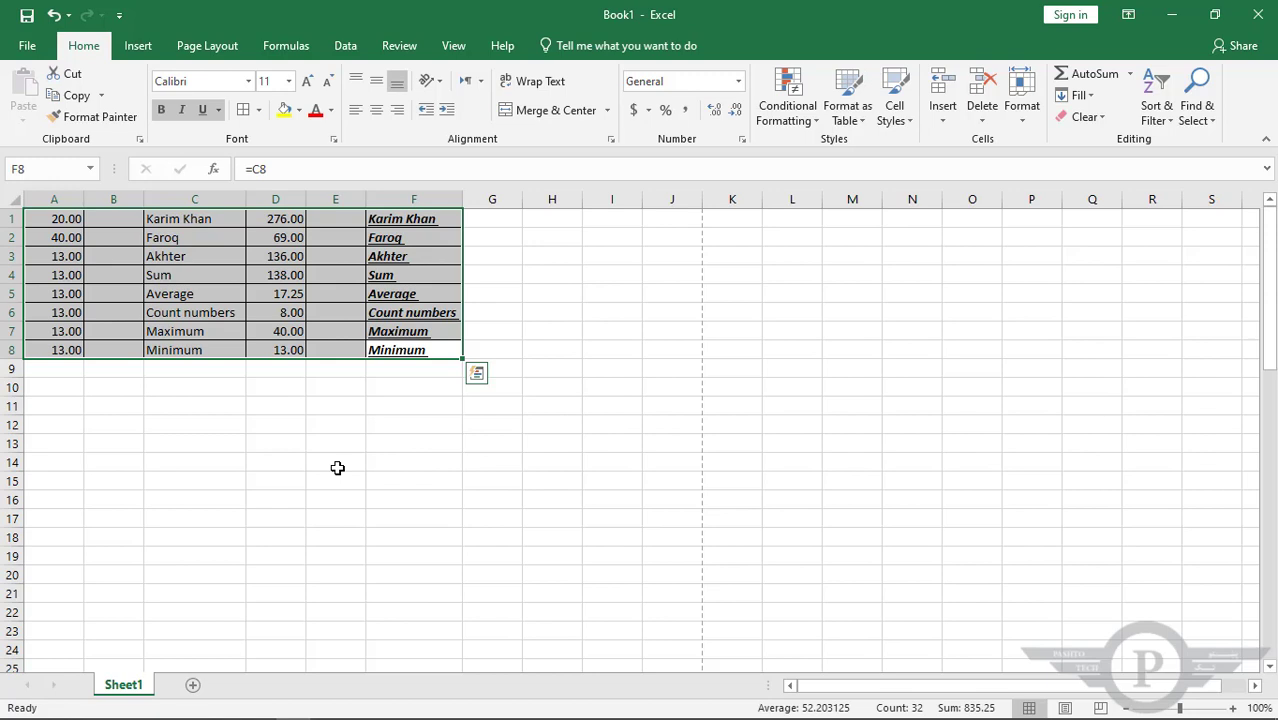
pyautogui.hotkey('ctrl', 'F2')
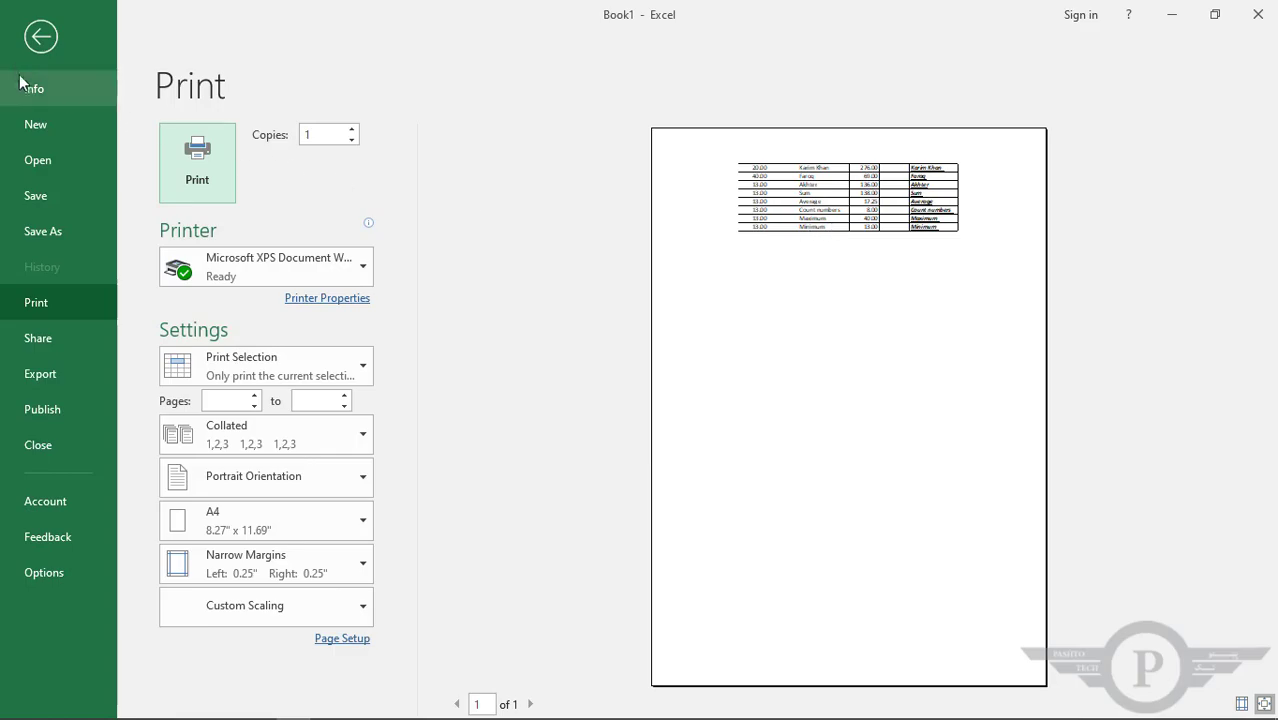
pyautogui.click(41, 36)
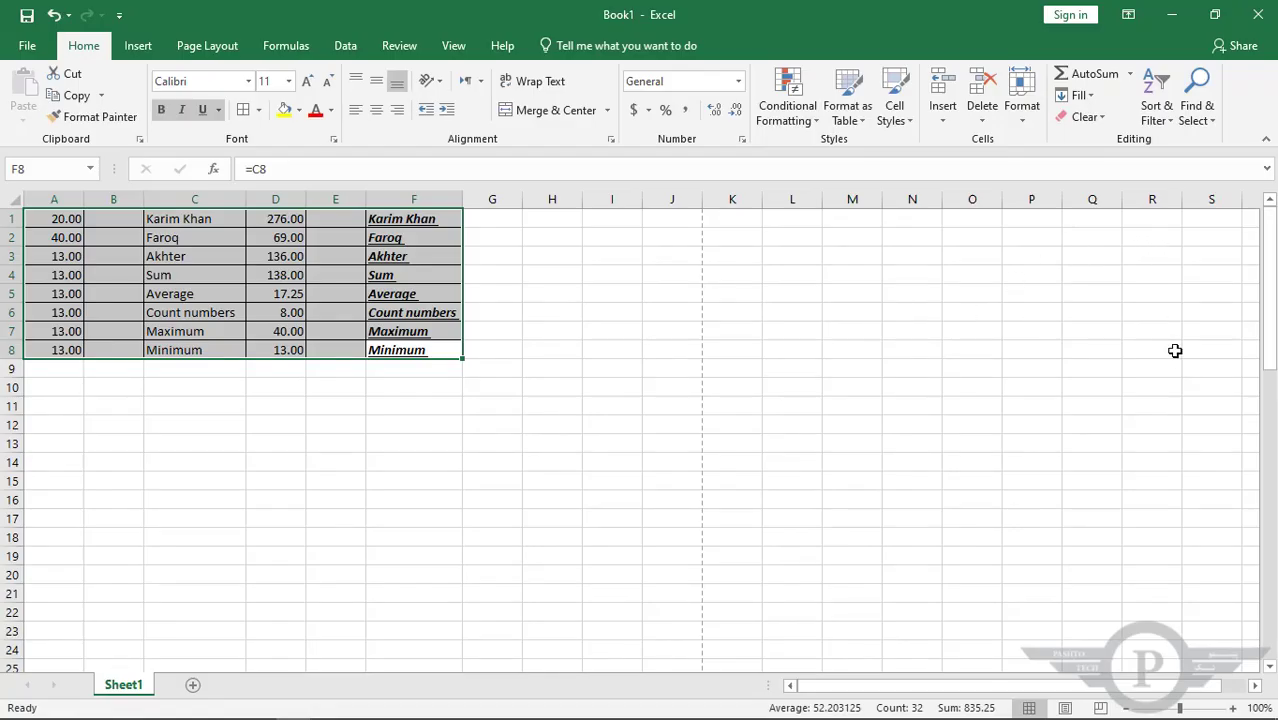
# - Look through the Find & Select options and the Find and Replace dialog without running a search
pyautogui.click(1213, 128)
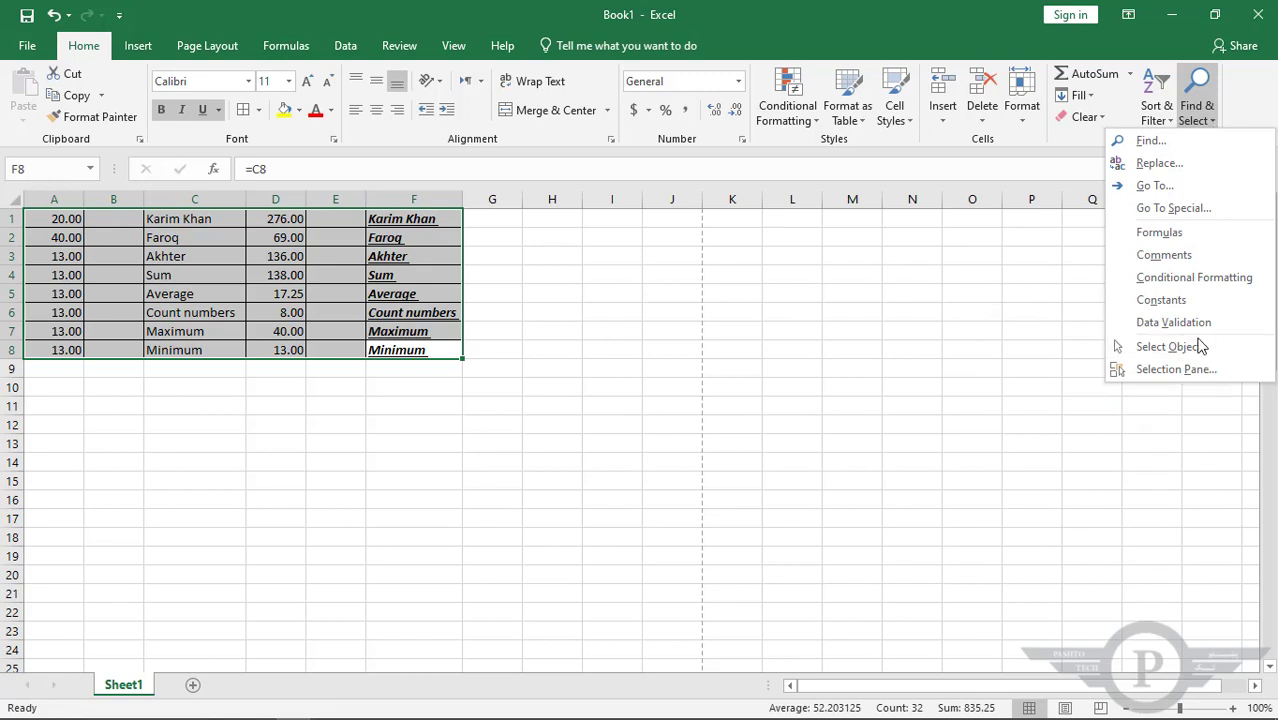
pyautogui.click(1217, 123)
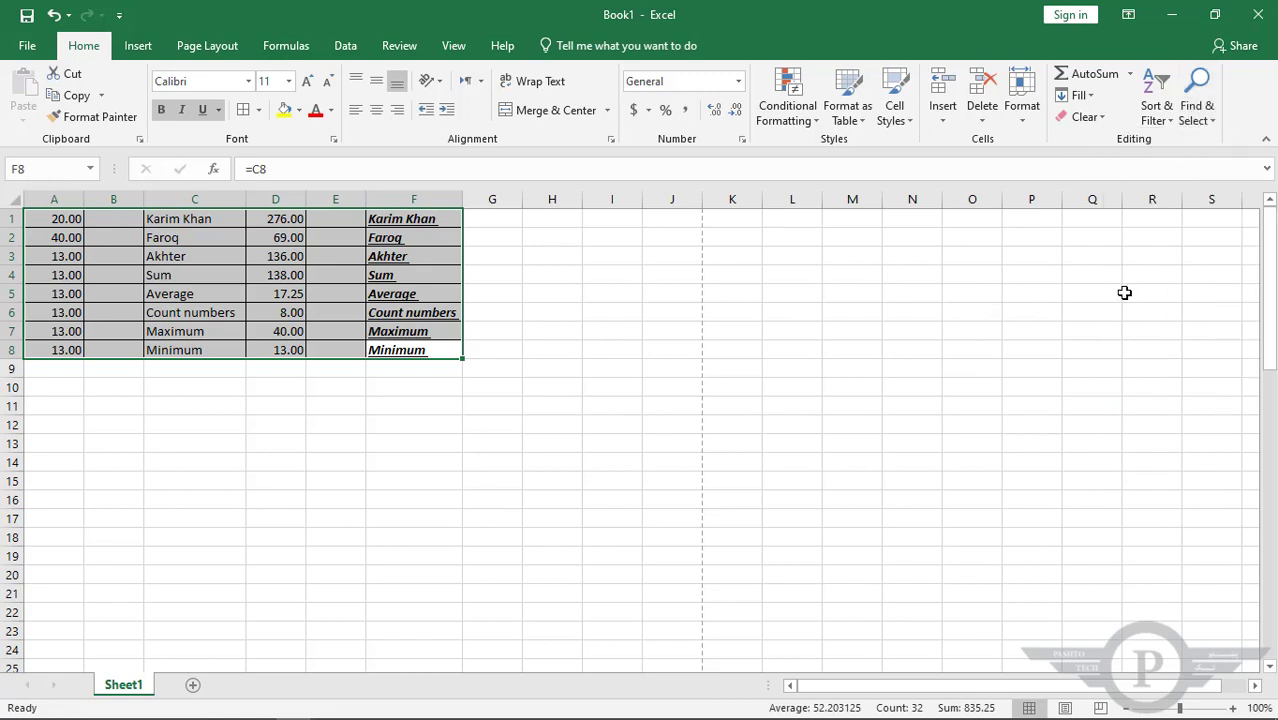
pyautogui.hotkey('ctrl', 'f')
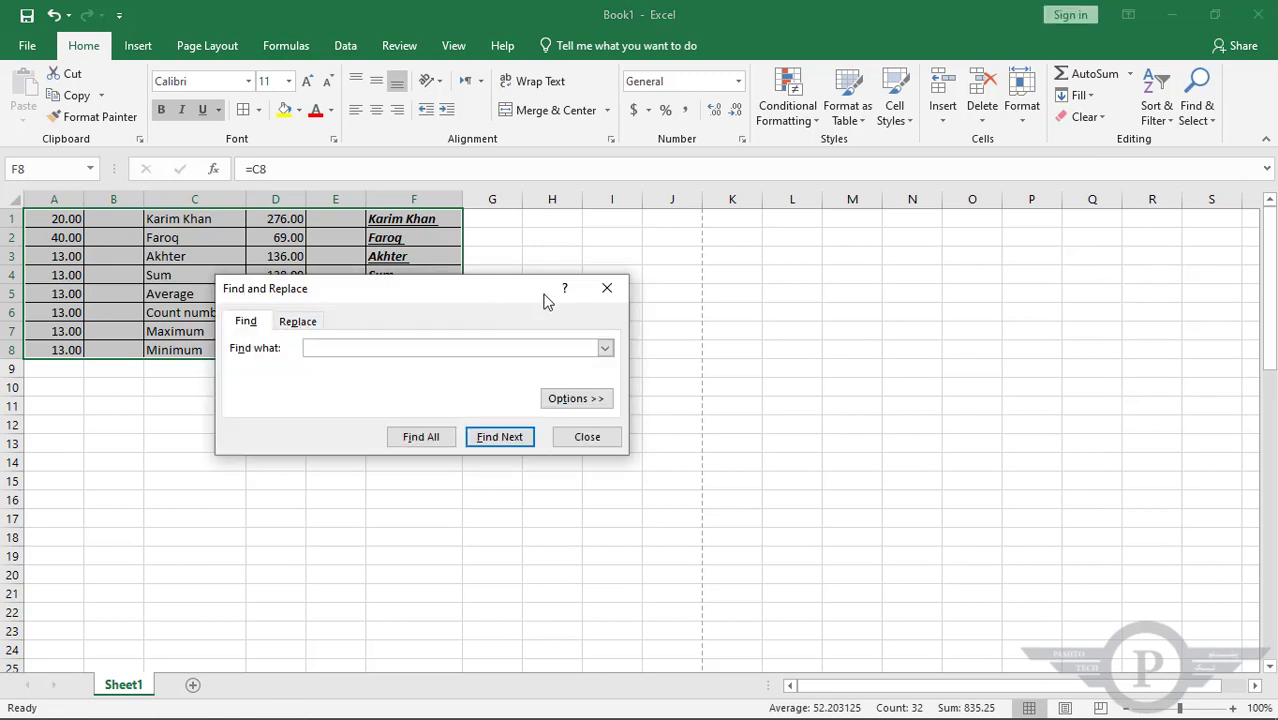
pyautogui.click(607, 295)
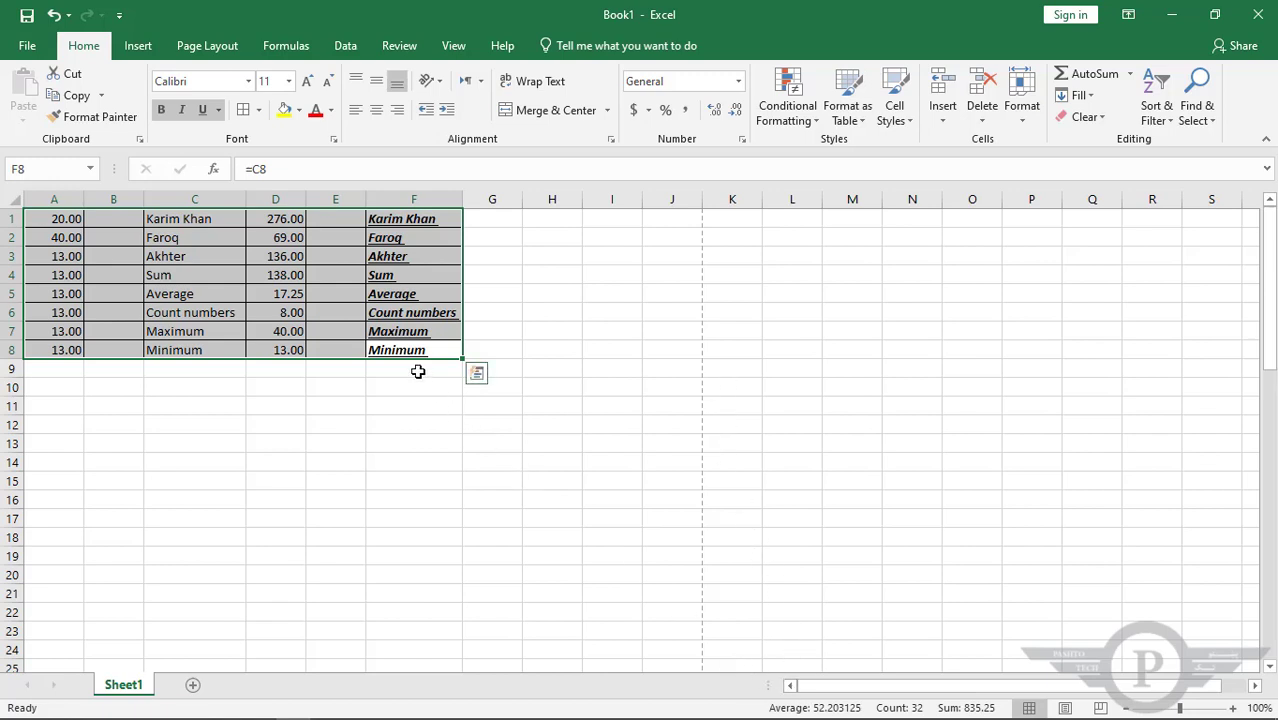
# - Select the numbers in cells D1 to D8
pyautogui.click(387, 337)
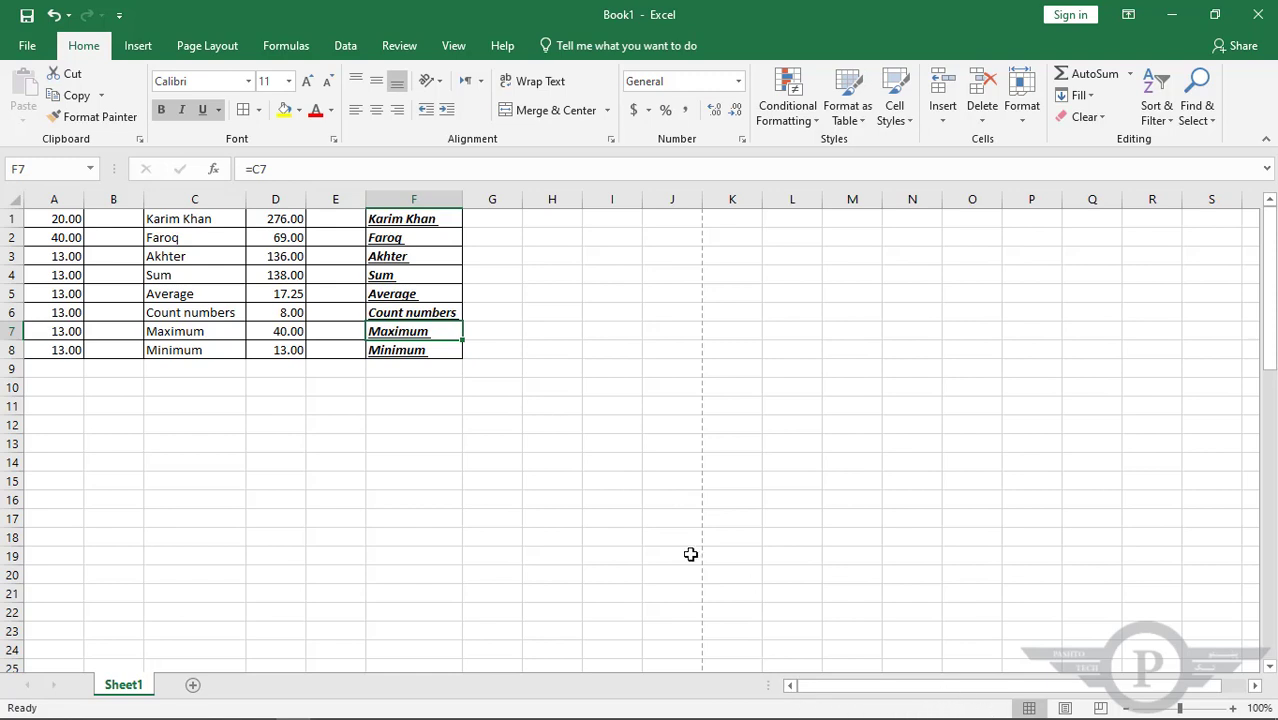
pyautogui.moveTo(291, 351); pyautogui.dragTo(298, 221)
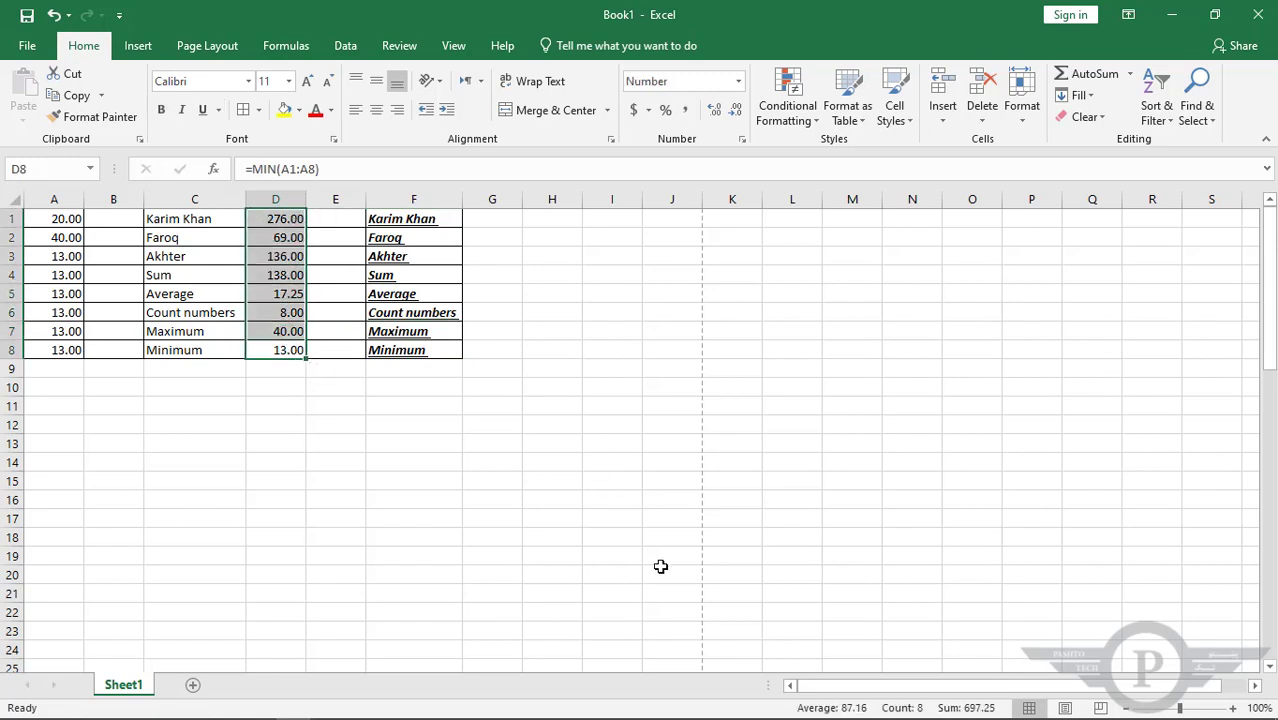